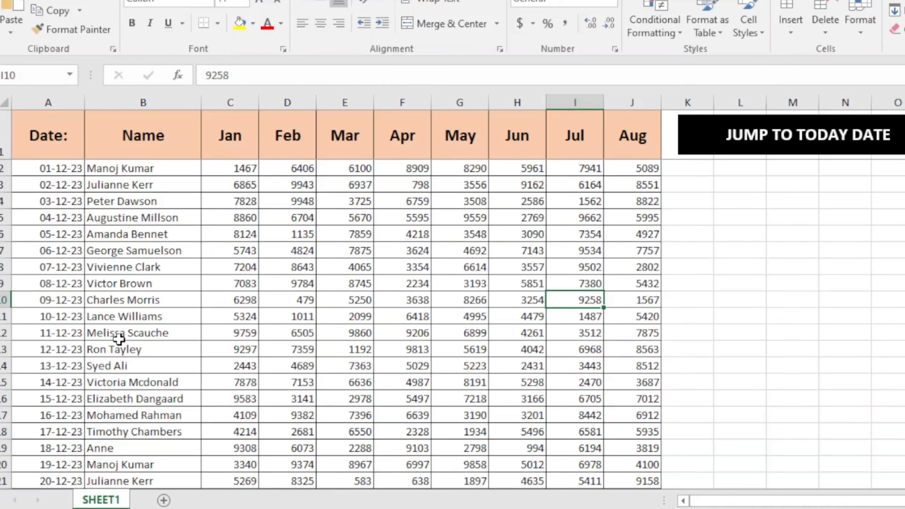
- Inspect the sales table's Date, Name and Jan–Aug month headers and sample values
left_click(65, 152)
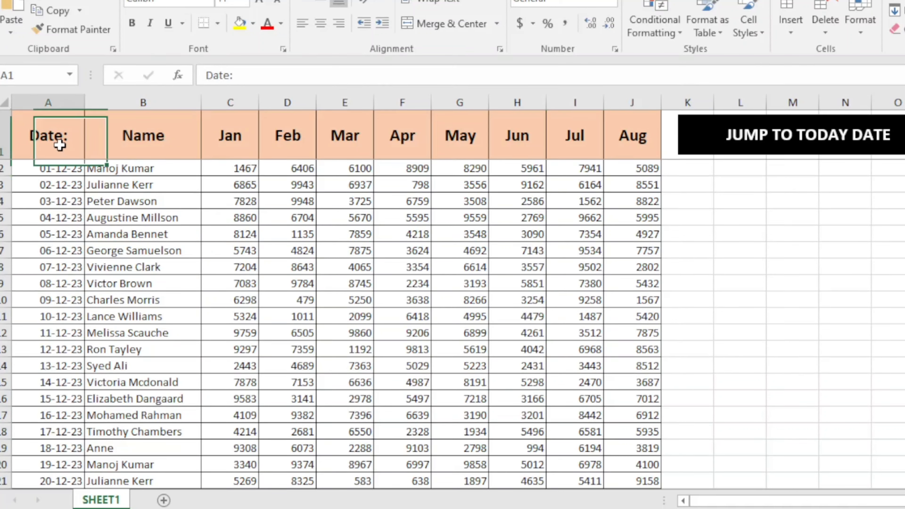
left_click(147, 149)
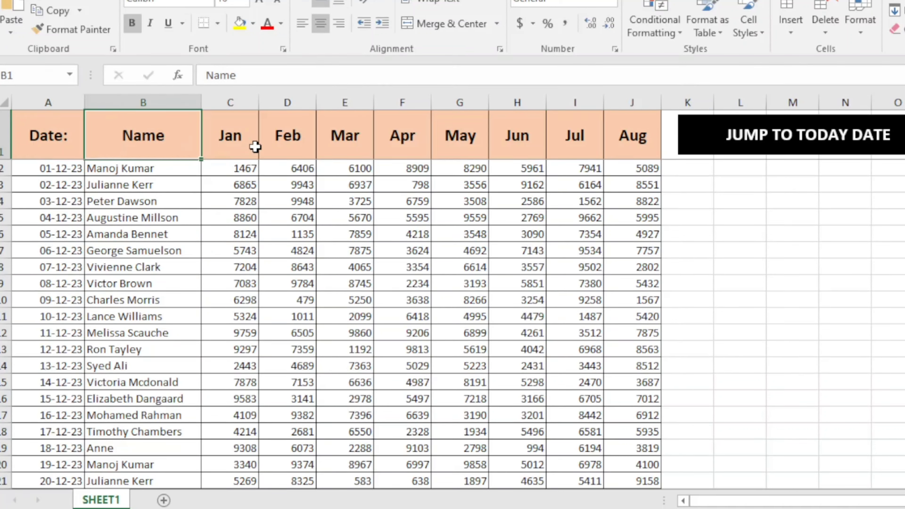
left_click_drag(254, 145, 601, 134)
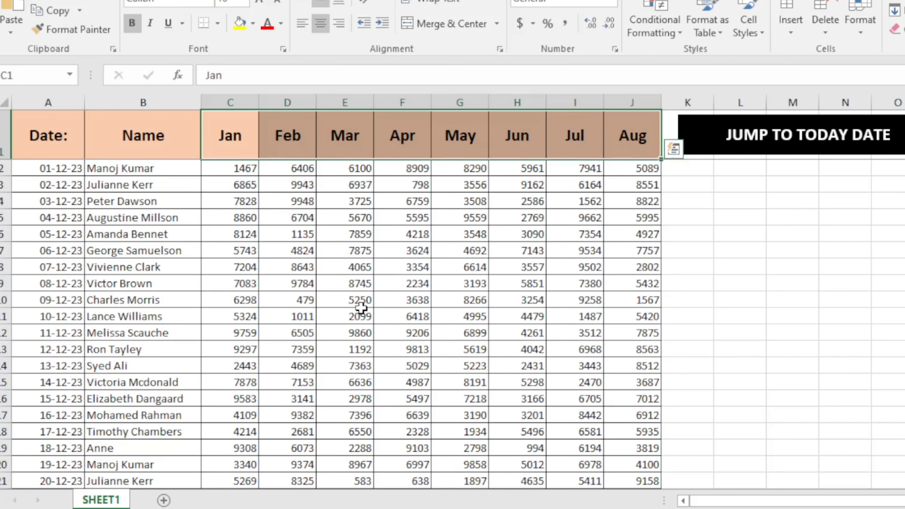
scroll(357, 308, "down", 2)
left_click(337, 288)
scroll(288, 272, "up", 2)
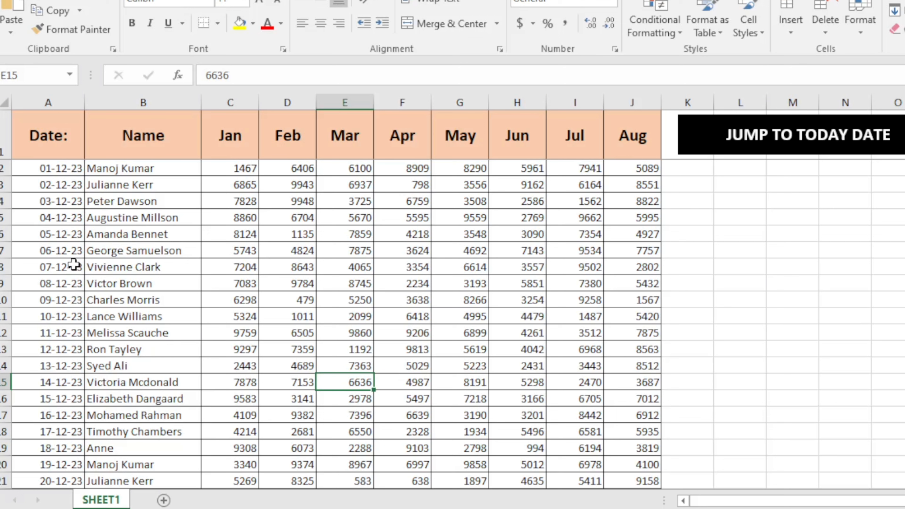
left_click(163, 238)
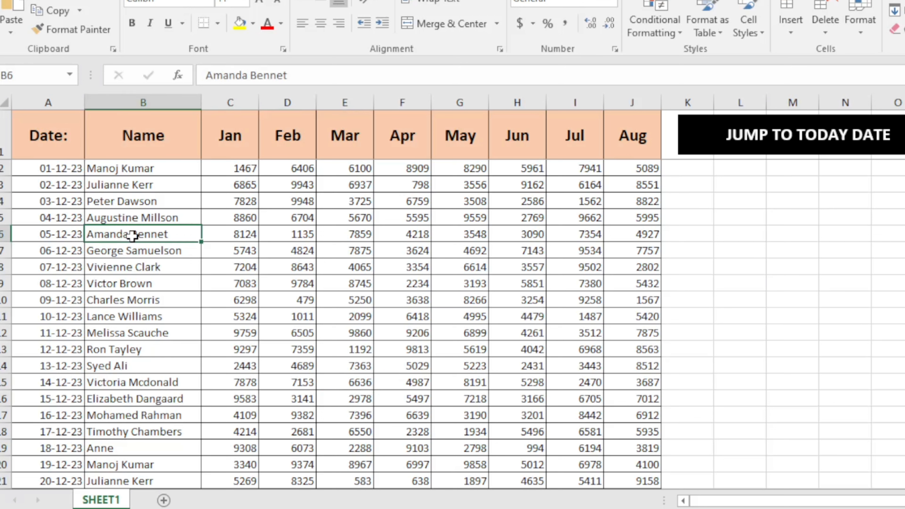
scroll(51, 282, "down", 1)
scroll(53, 285, "down", 2)
scroll(50, 292, "down", 2)
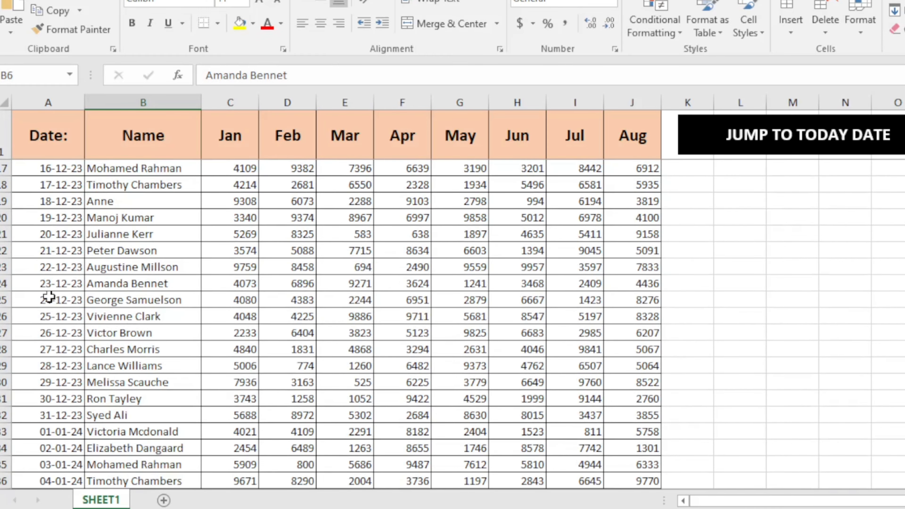
scroll(49, 295, "up", 2)
scroll(50, 285, "up", 3)
- Browse the date column from 06-12-23 down to the last date, 09-01-24, in row 41
left_click(54, 251)
scroll(57, 271, "down", 2)
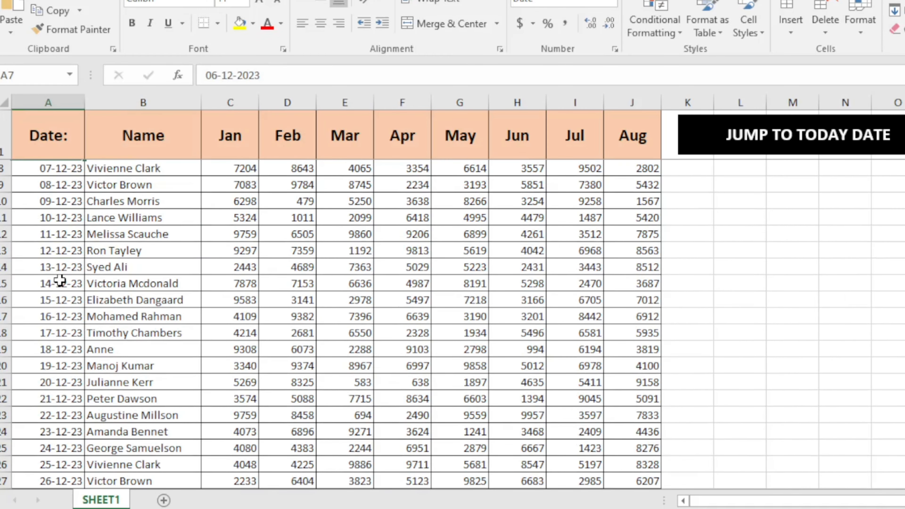
scroll(59, 281, "down", 2)
scroll(57, 284, "down", 1)
scroll(60, 274, "down", 1)
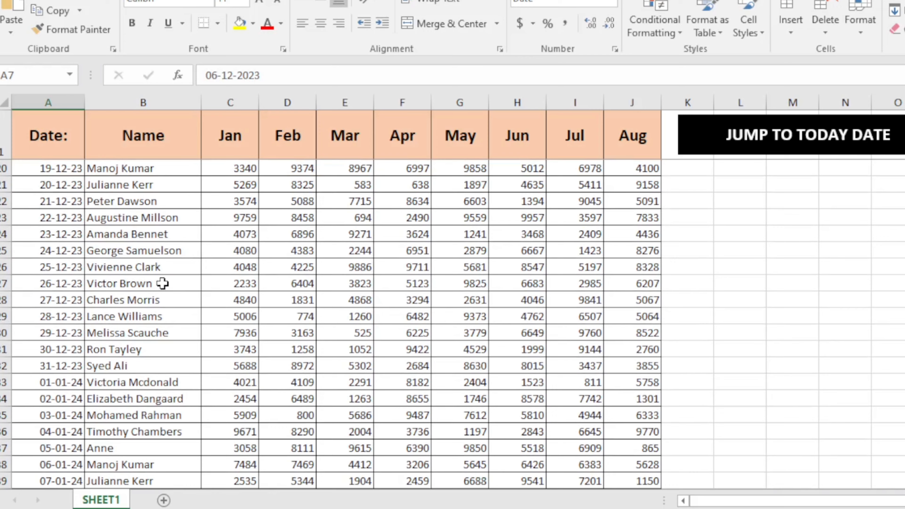
scroll(69, 283, "down", 1)
scroll(70, 300, "down", 2)
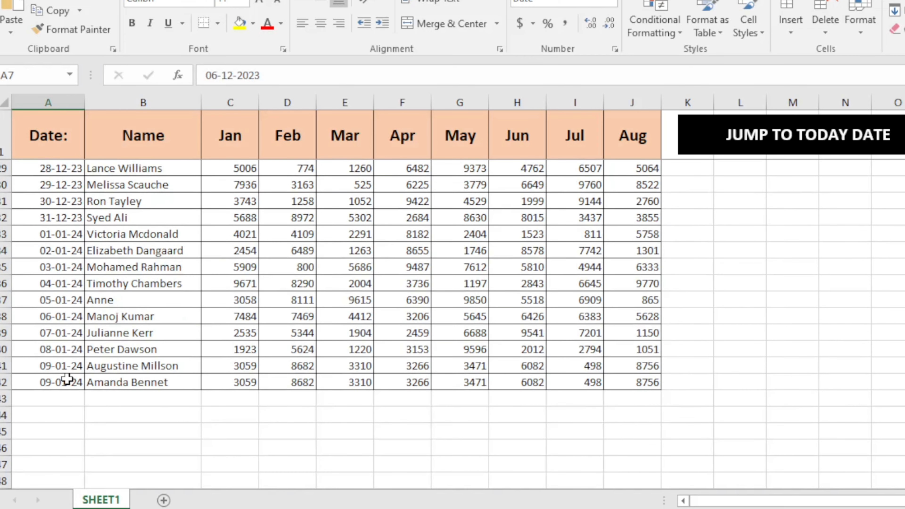
left_click(67, 368)
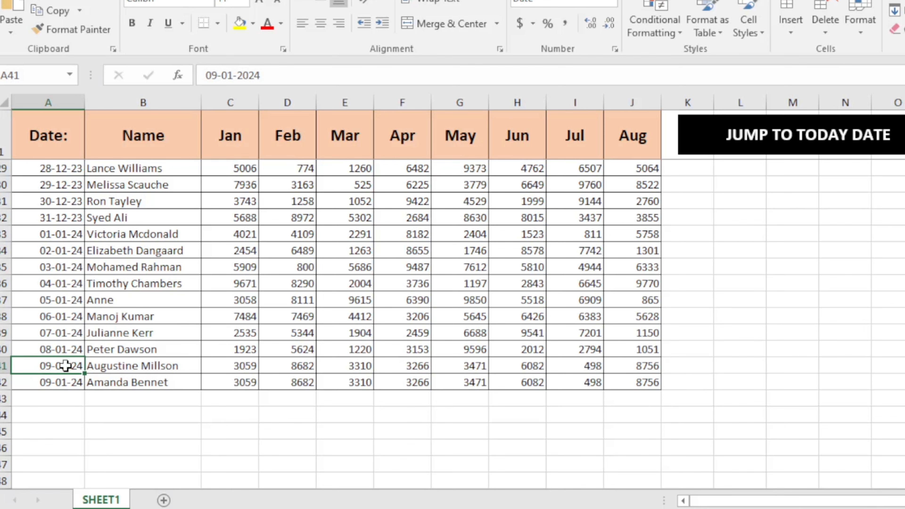
scroll(148, 301, "up", 5)
scroll(147, 300, "up", 4)
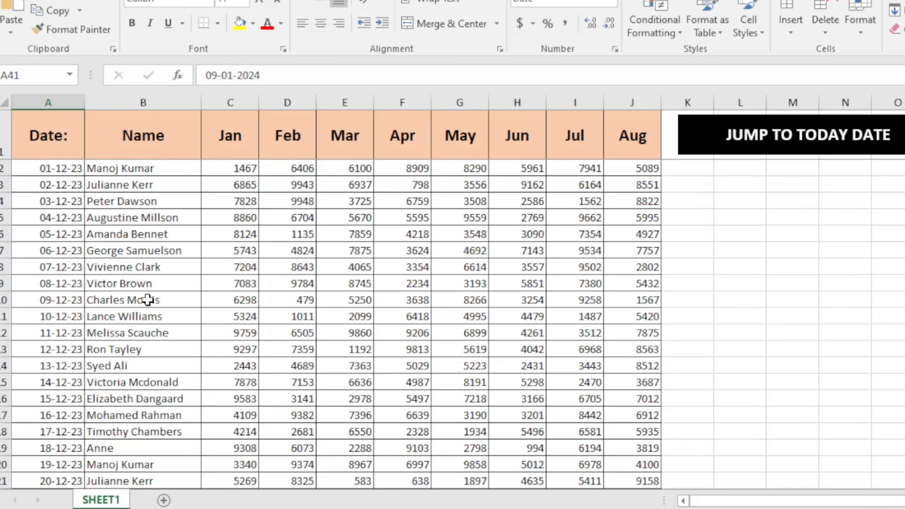
left_click(266, 236)
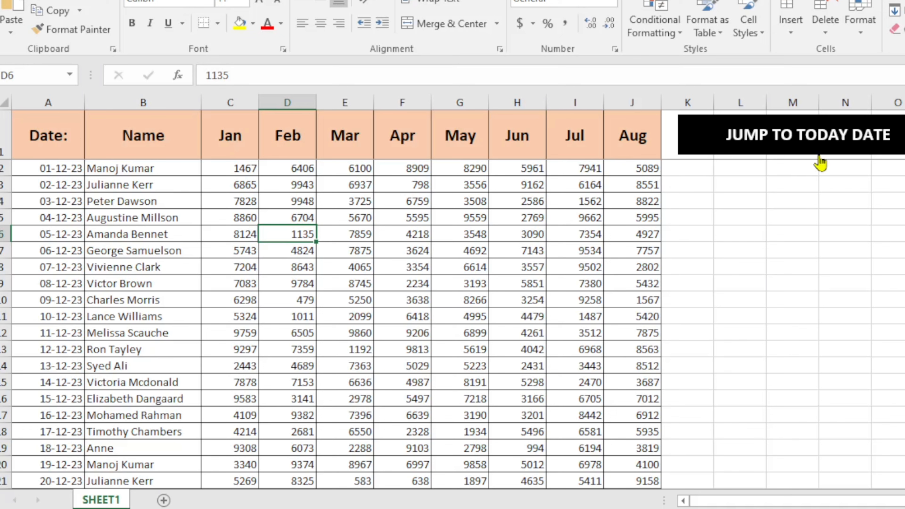
left_click(552, 221)
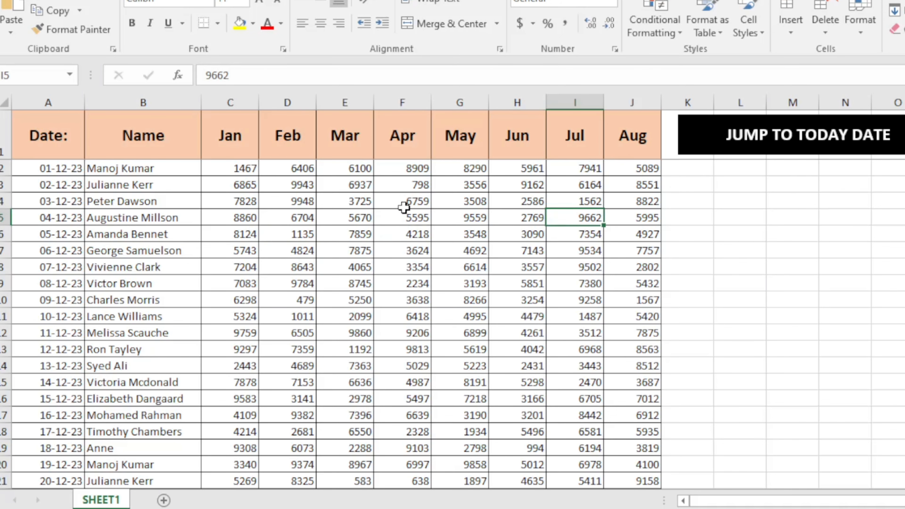
- Test the JUMP TO TODAY DATE button twice, jumping the sheet to today's rows
left_click(761, 146)
scroll(59, 243, "up", 2)
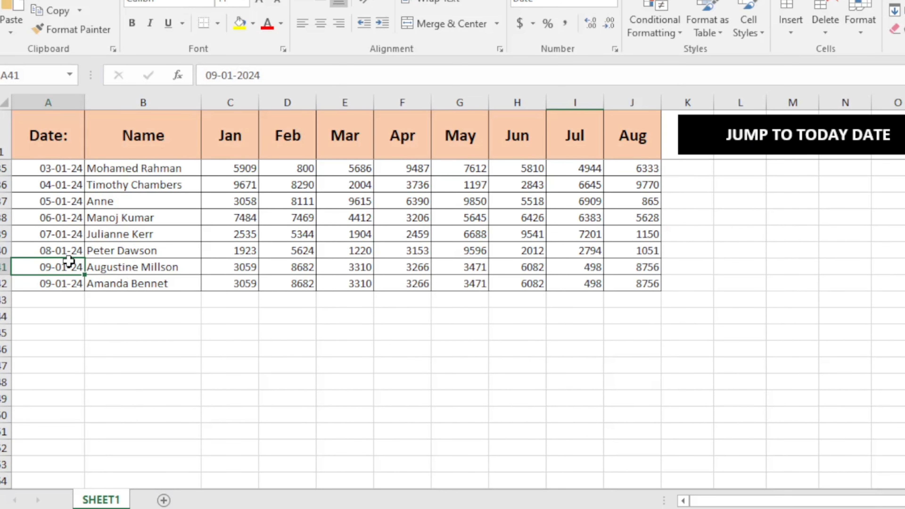
scroll(296, 249, "up", 8)
left_click(358, 216)
scroll(305, 235, "up", 3)
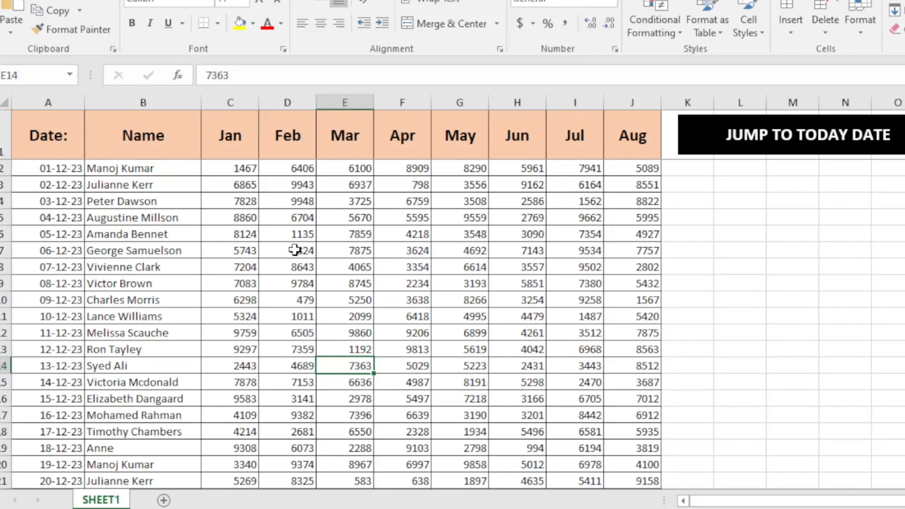
left_click(749, 150)
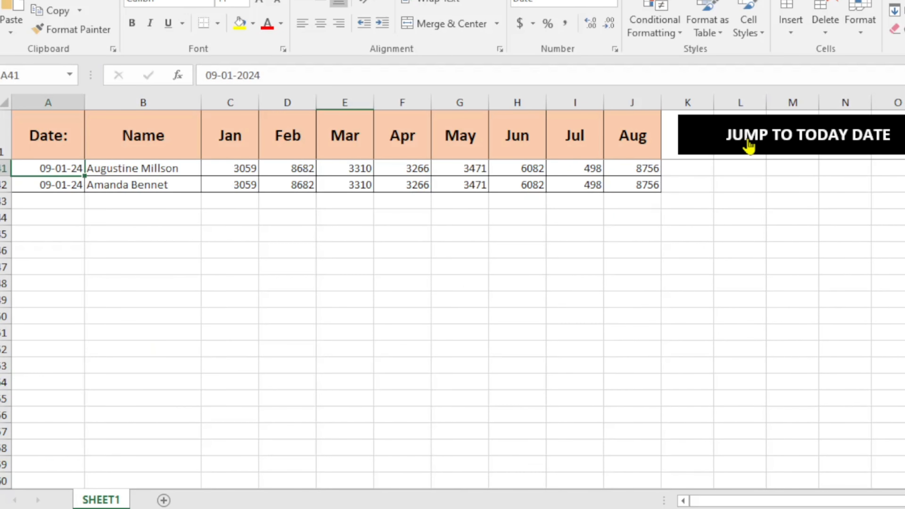
scroll(82, 227, "up", 2)
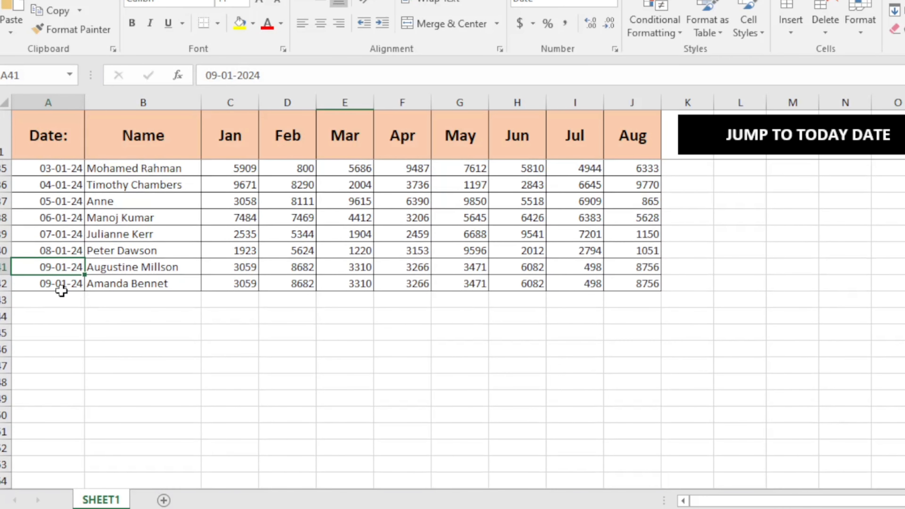
- Check today's date in row 41 and its name, then preview the other open workbooks
left_click(149, 271)
left_click(75, 263)
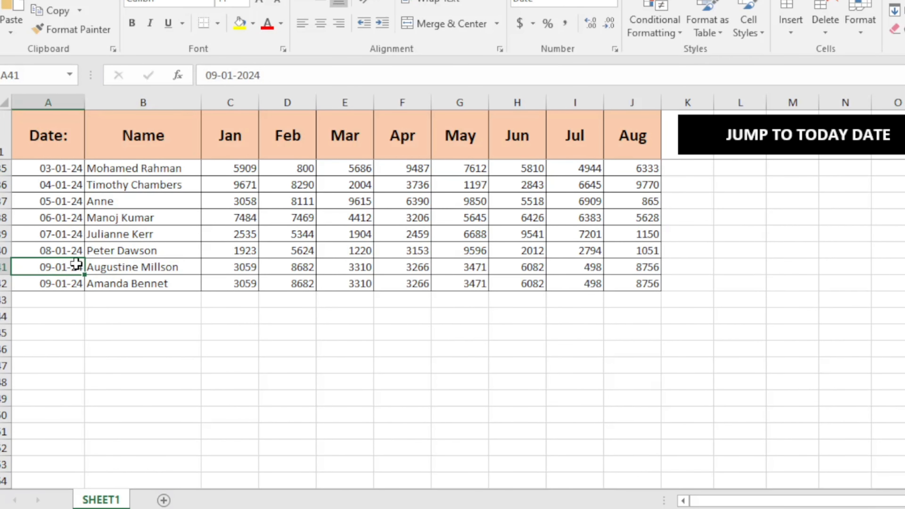
left_click(201, 261)
scroll(83, 253, "up", 8)
scroll(83, 253, "up", 3)
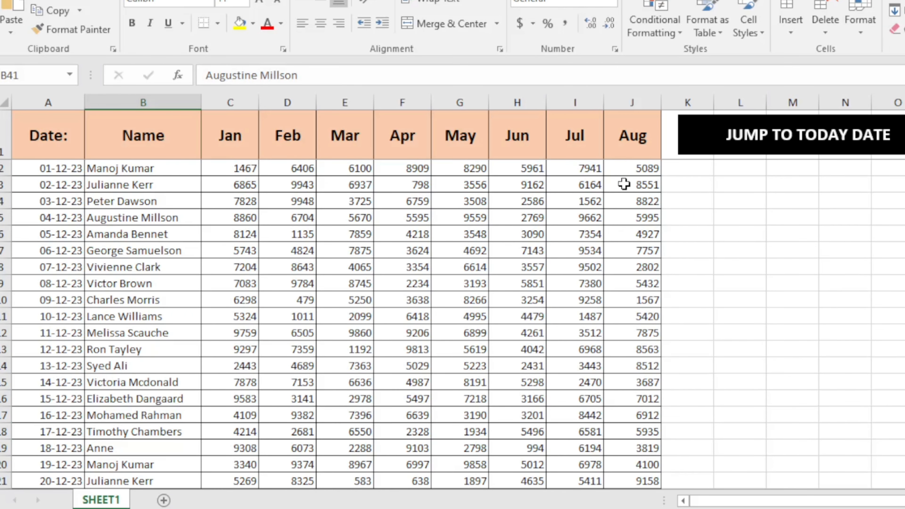
left_click(514, 219)
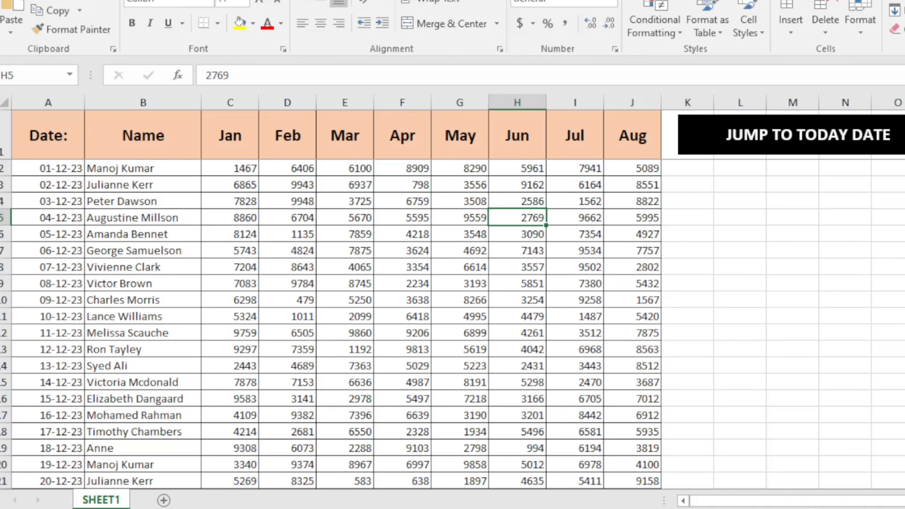
left_click(506, 508)
- Bring 12345.xlsx to the front and scroll its sales rows, where the header scrolls away
left_click(392, 470)
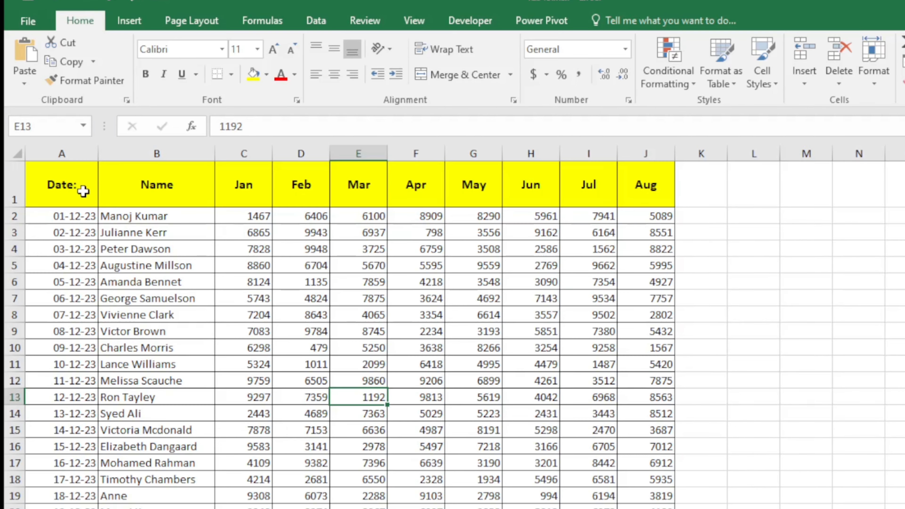
scroll(321, 317, "down", 2)
scroll(331, 323, "down", 3)
scroll(332, 322, "up", 4)
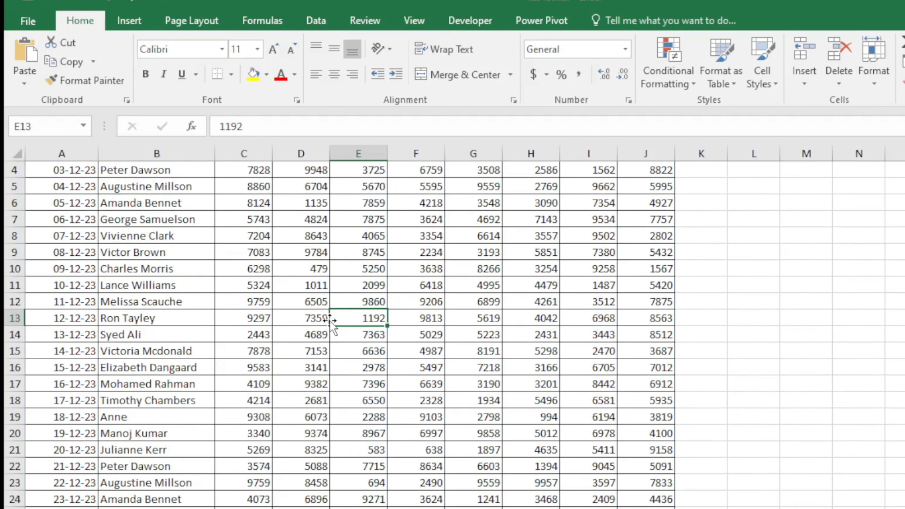
scroll(314, 207, "up", 1)
scroll(217, 250, "down", 1)
scroll(143, 206, "up", 1)
scroll(333, 247, "down", 1)
scroll(333, 247, "up", 1)
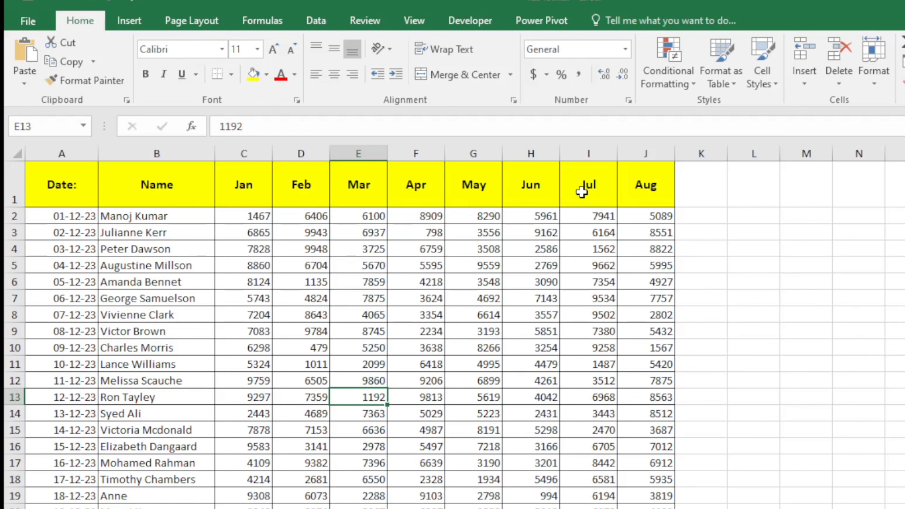
scroll(228, 263, "down", 2)
scroll(359, 209, "up", 2)
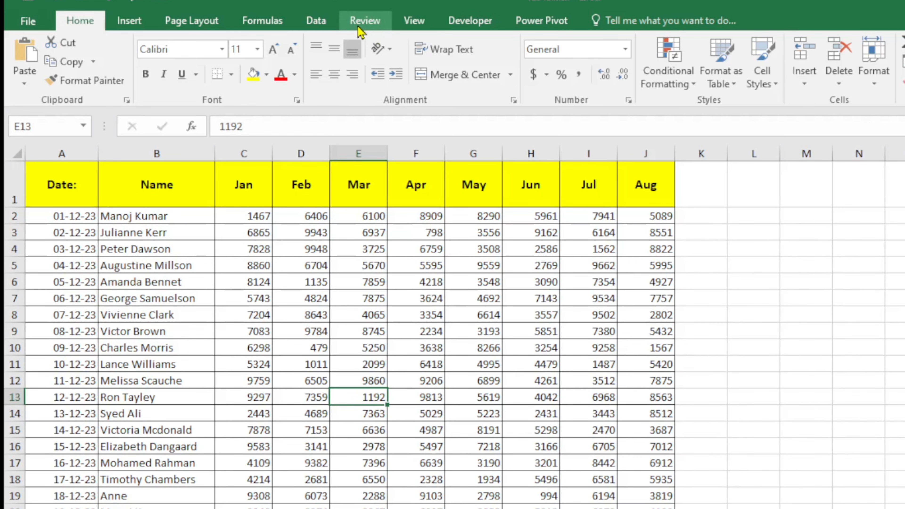
- Apply View > Freeze Panes > Freeze Top Row to fix header row 1
left_click(366, 22)
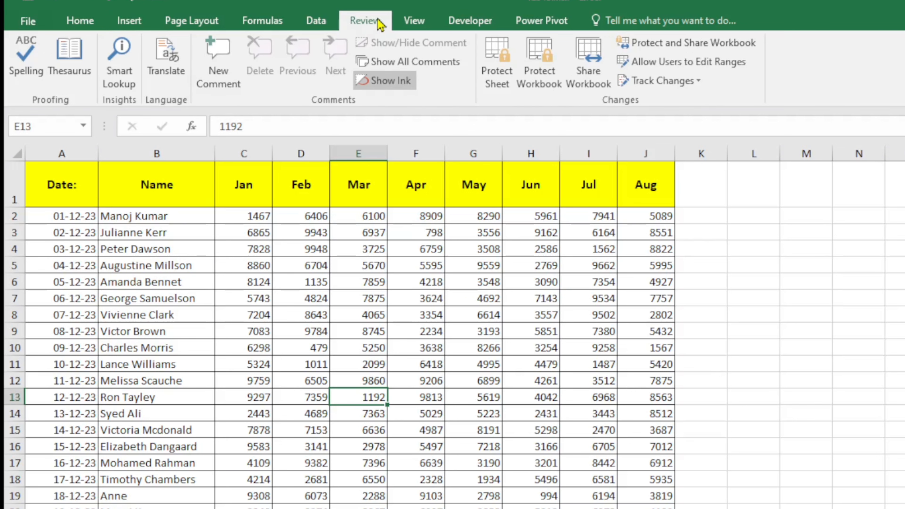
left_click(413, 22)
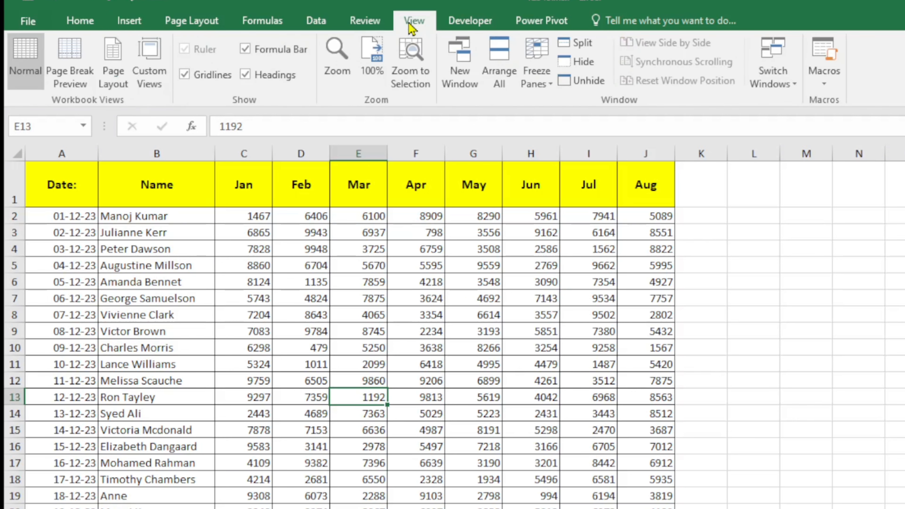
left_click(549, 84)
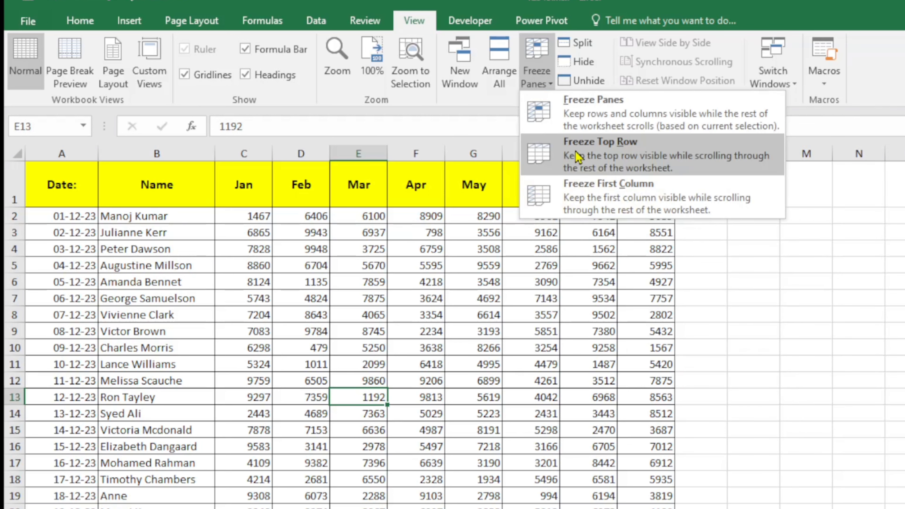
left_click(605, 164)
- Scroll the sales rows to confirm the yellow header row stays visible
scroll(222, 256, "down", 1)
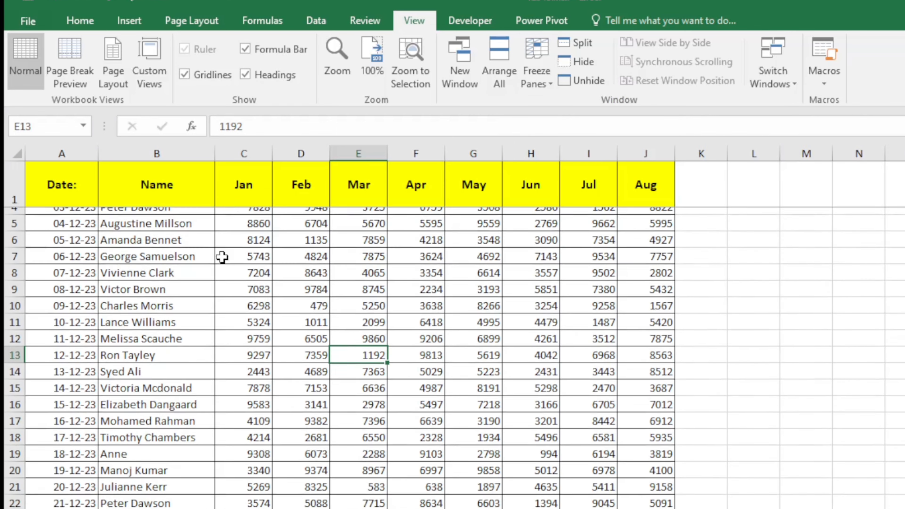
scroll(222, 257, "down", 1)
scroll(222, 257, "up", 1)
scroll(222, 256, "up", 1)
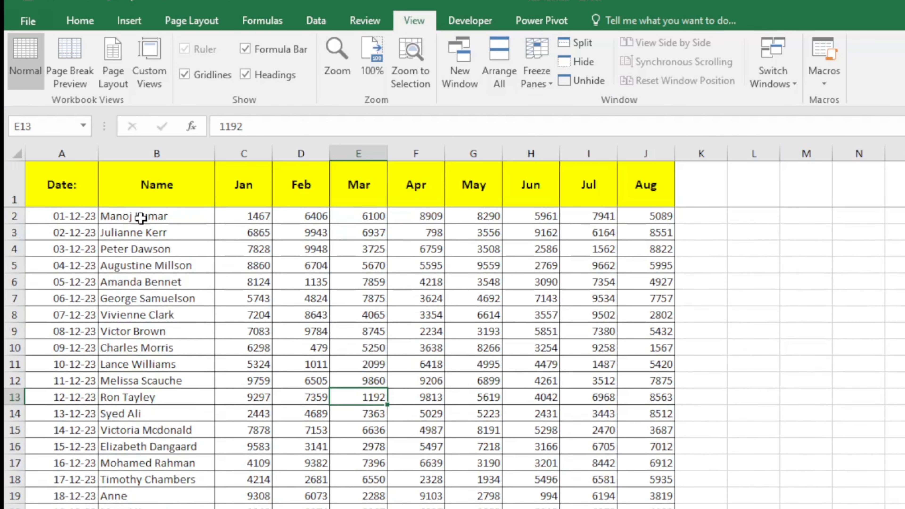
scroll(208, 282, "down", 1)
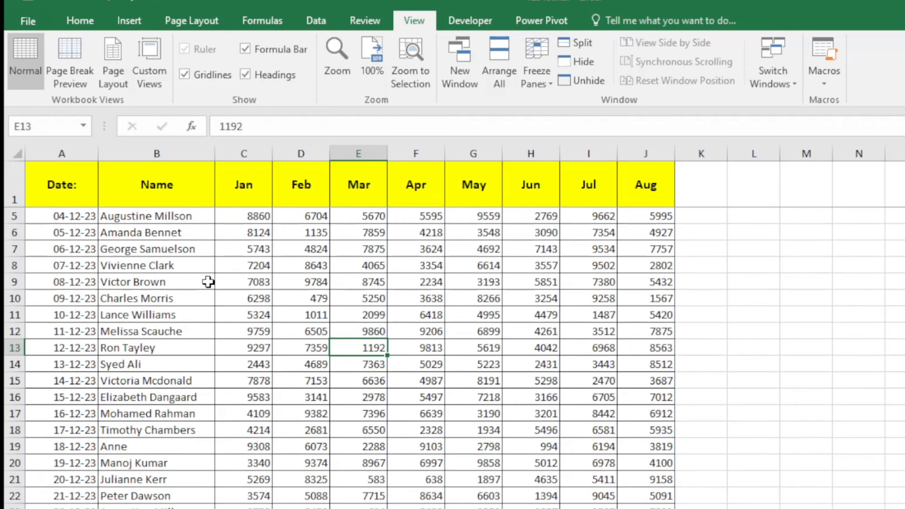
scroll(208, 282, "down", 2)
scroll(208, 282, "down", 2)
scroll(208, 281, "up", 5)
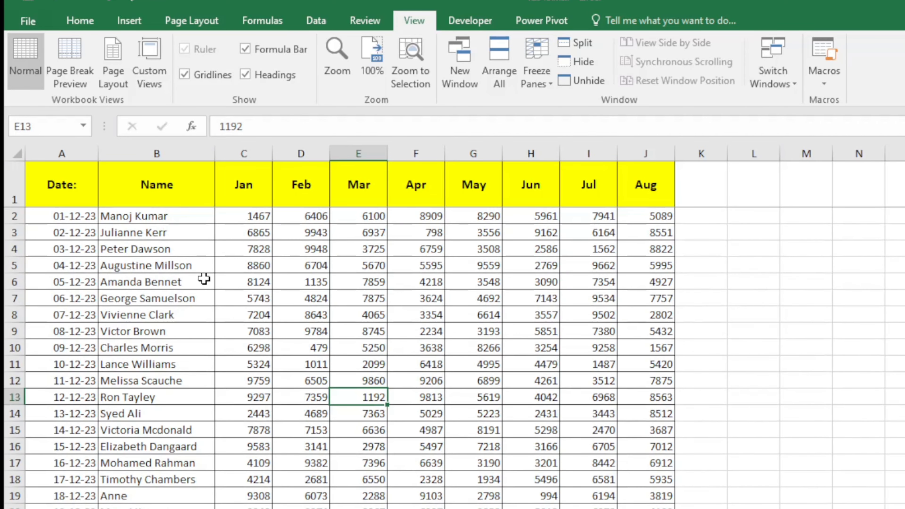
scroll(203, 279, "down", 1)
scroll(202, 272, "up", 1)
left_click(171, 184)
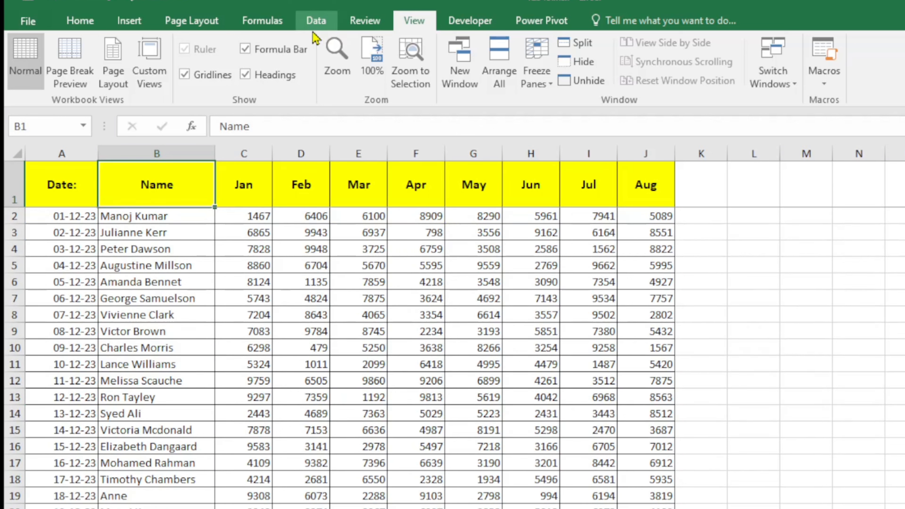
left_click(318, 21)
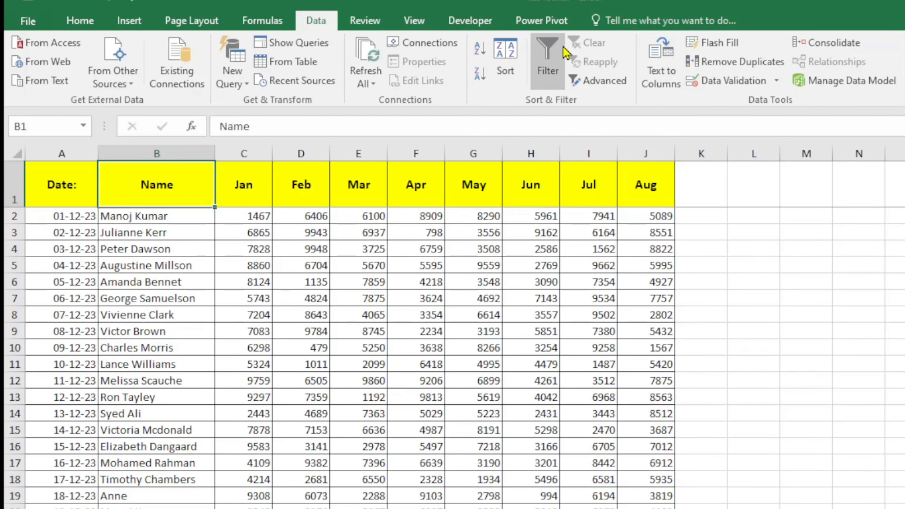
left_click(549, 59)
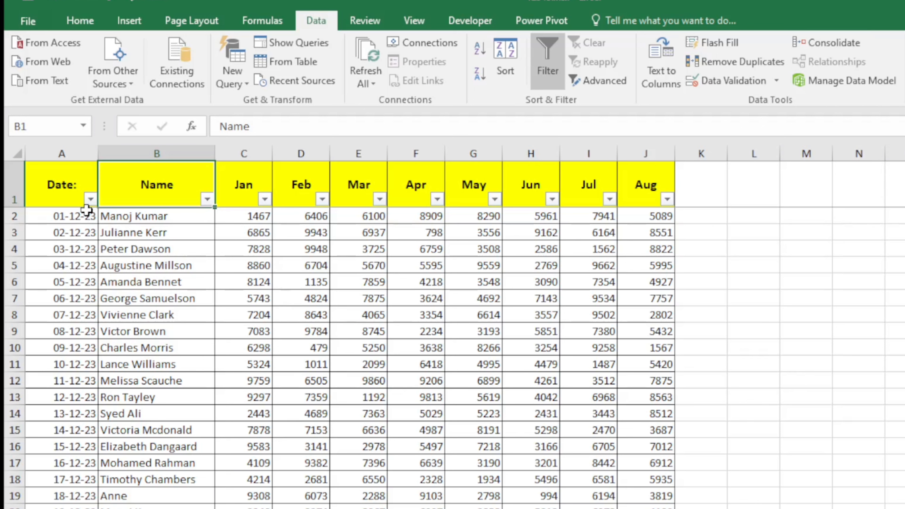
left_click(90, 199)
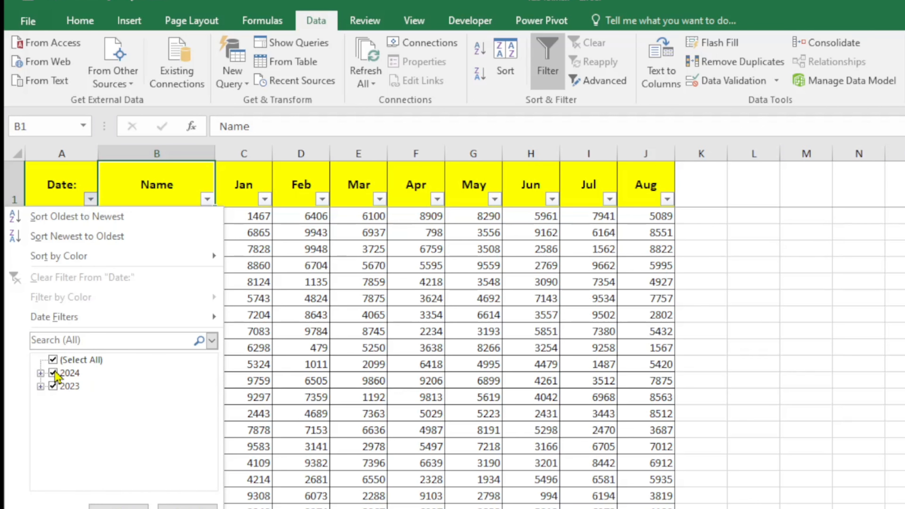
left_click(53, 360)
left_click(40, 373)
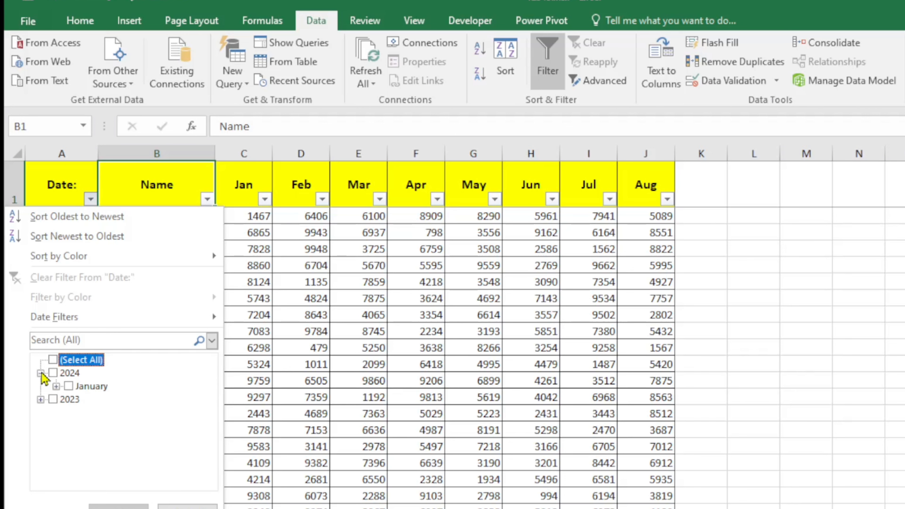
left_click(56, 386)
scroll(122, 431, "down", 1)
left_click(84, 464)
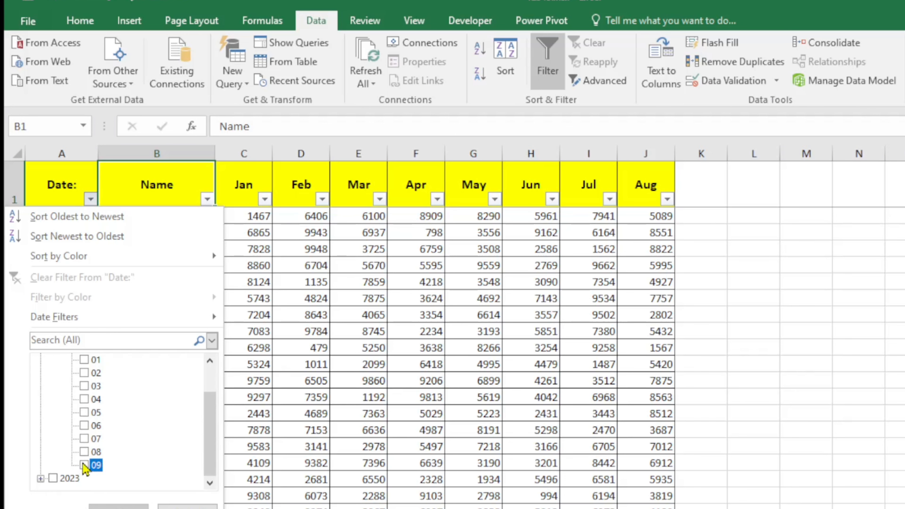
left_click(118, 506)
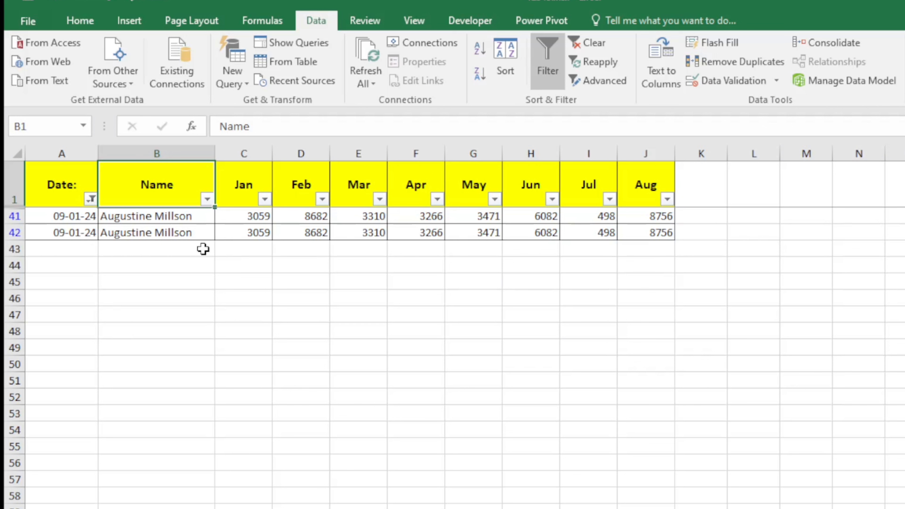
left_click(63, 234)
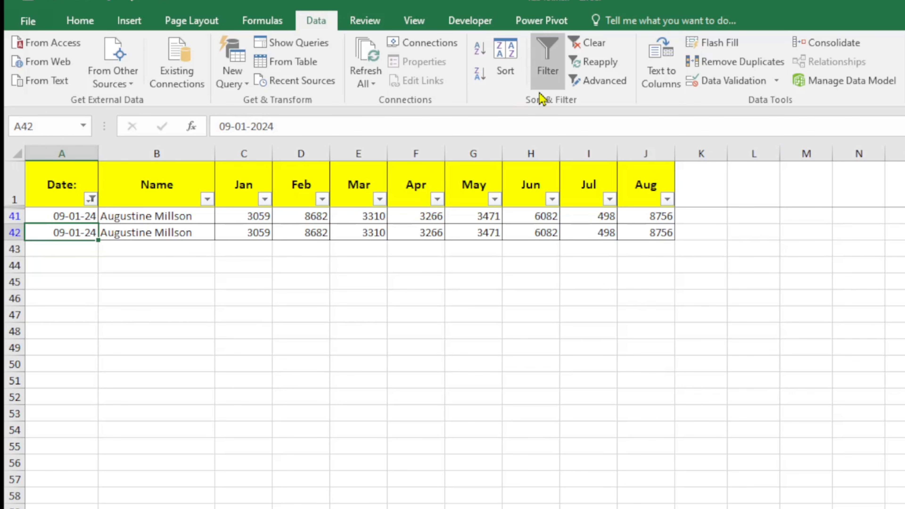
left_click(546, 82)
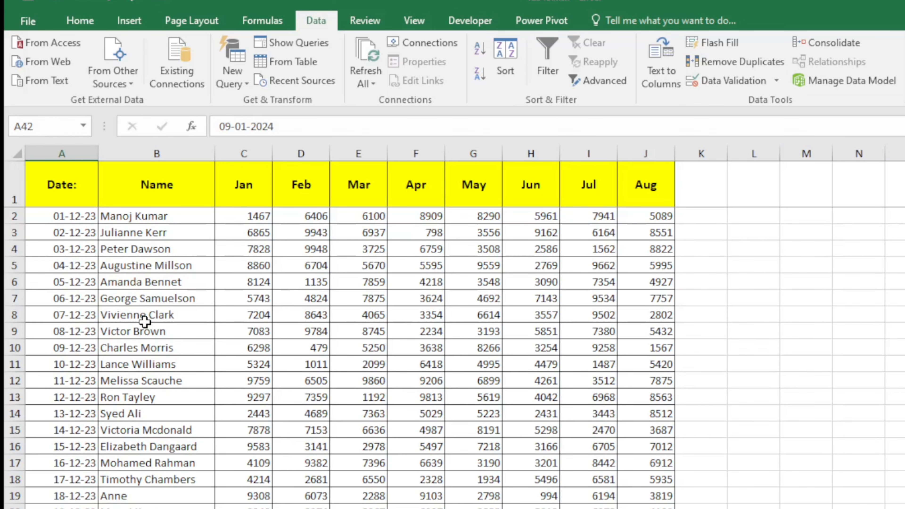
left_click(82, 268)
left_click(128, 282)
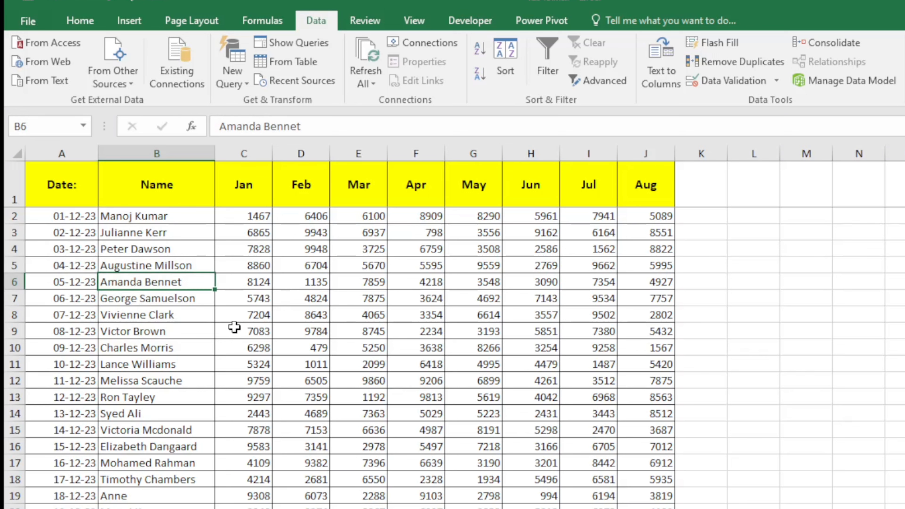
key("F5")
type("a42")
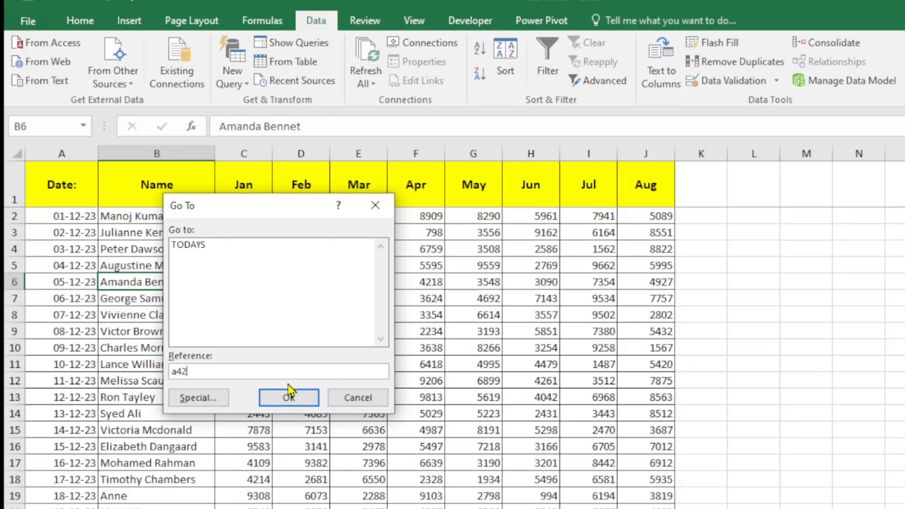
left_click(289, 397)
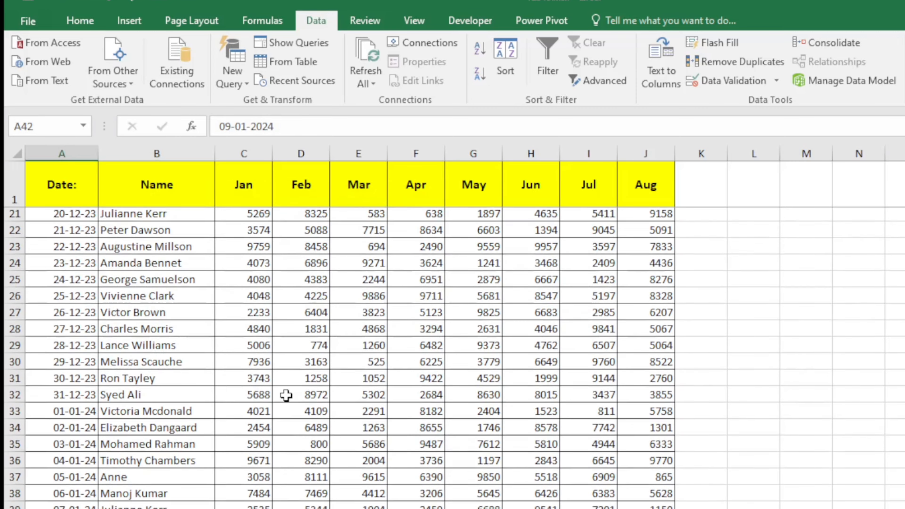
scroll(125, 316, "down", 1)
scroll(85, 491, "down", 1)
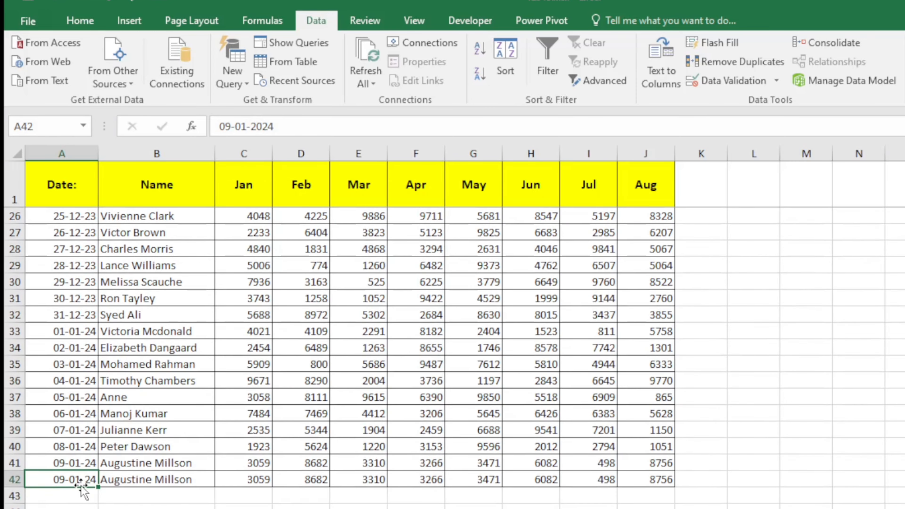
left_click(112, 484)
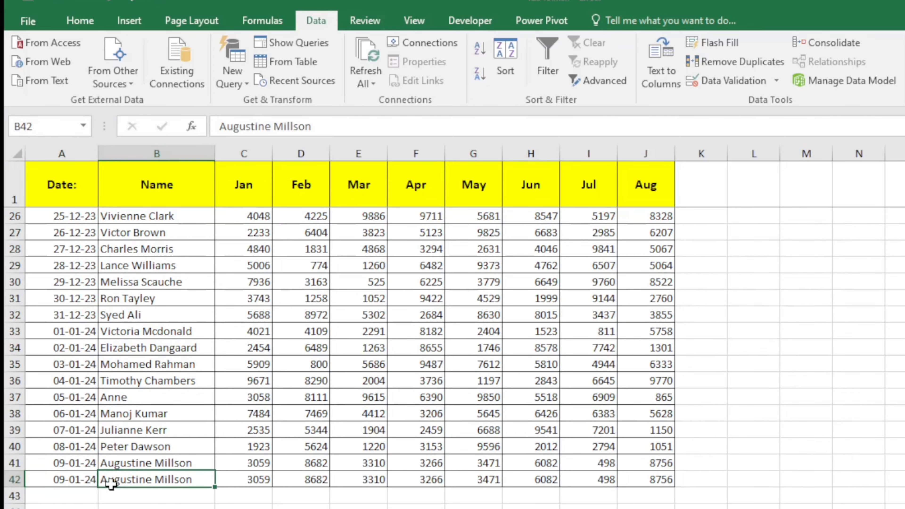
left_click(72, 476)
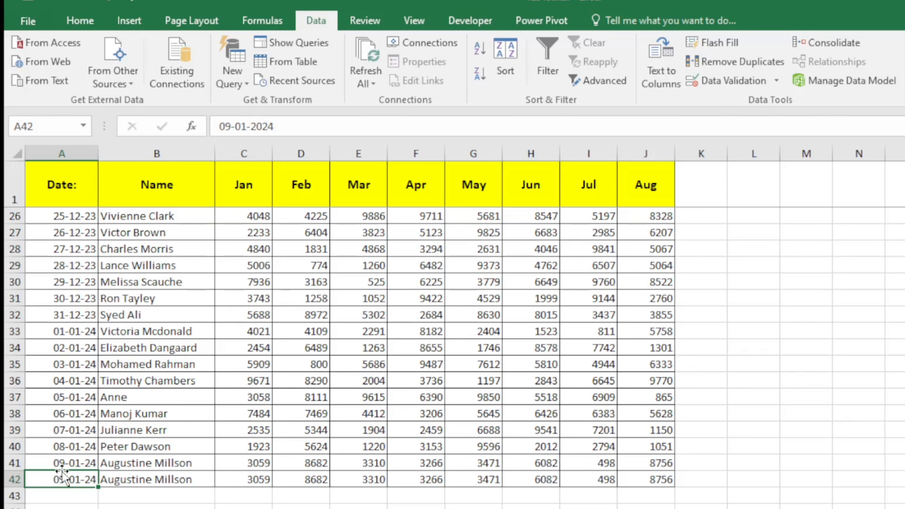
left_click(92, 463)
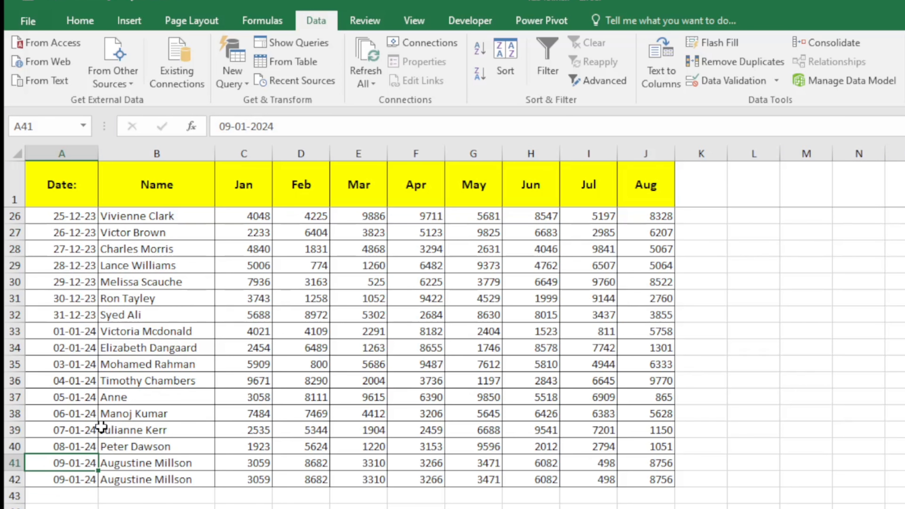
scroll(210, 421, "up", 6)
scroll(211, 421, "up", 2)
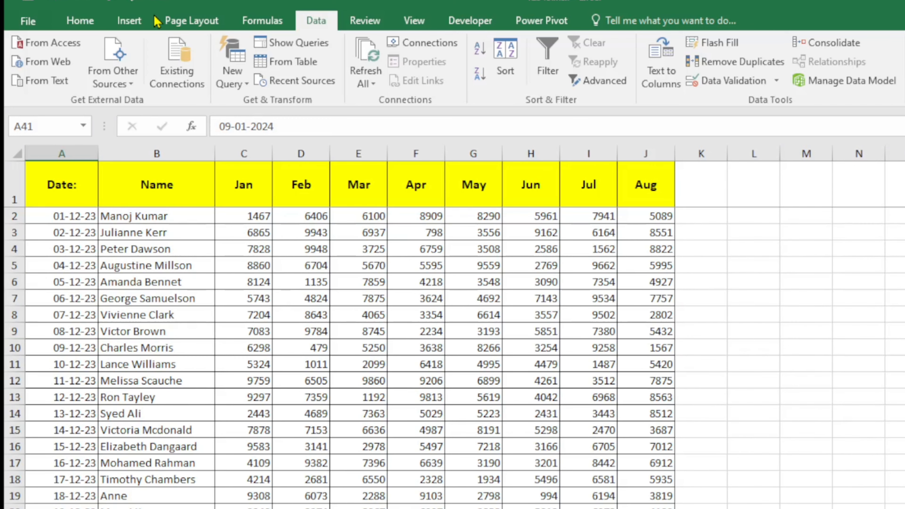
- Select columns A to J and start a formula-based conditional rule =$A1=today()
left_click(235, 321)
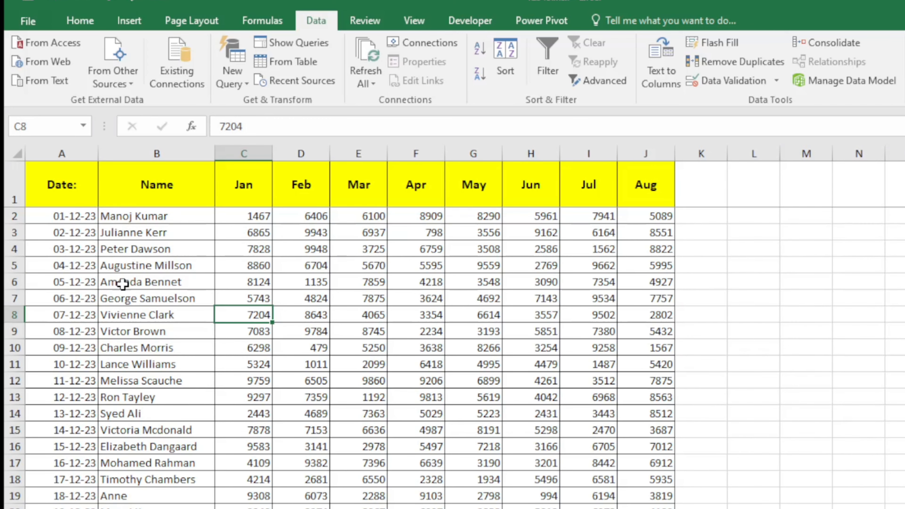
left_click_drag(65, 156, 667, 232)
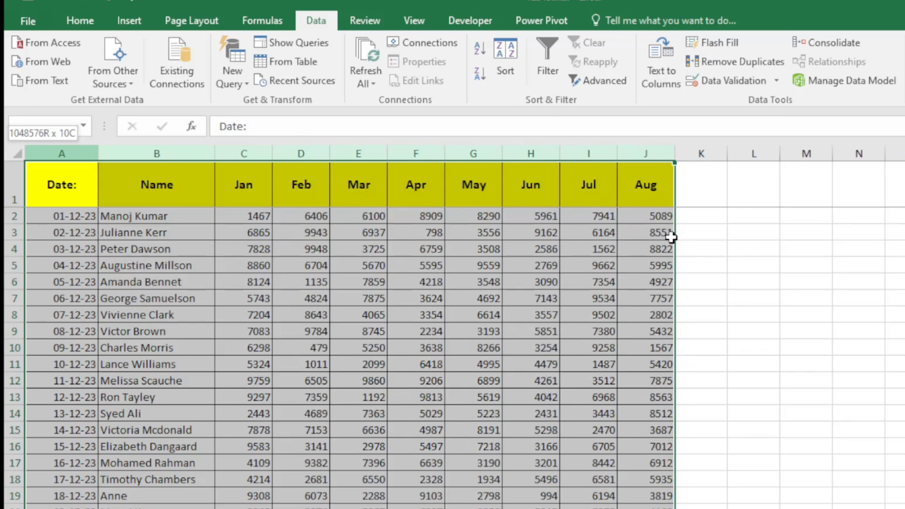
left_click(80, 22)
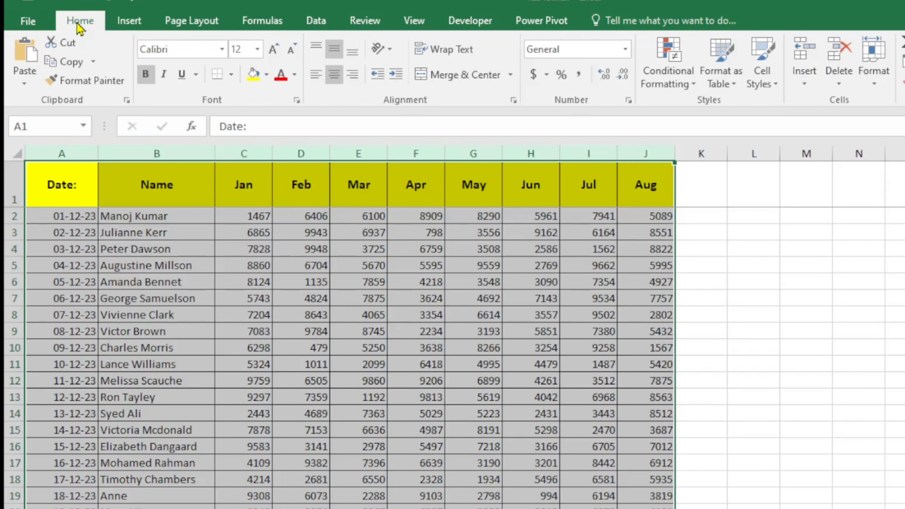
left_click(687, 89)
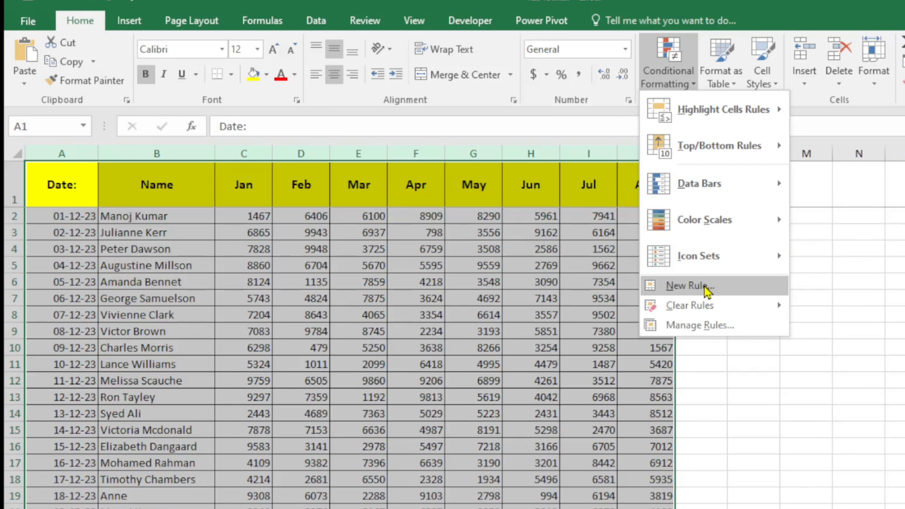
left_click(707, 291)
left_click_drag(229, 181, 373, 158)
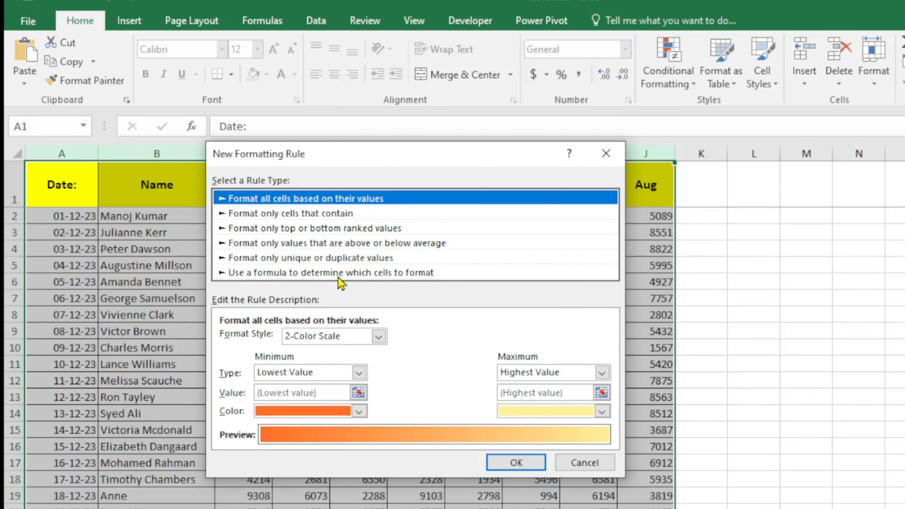
left_click(371, 275)
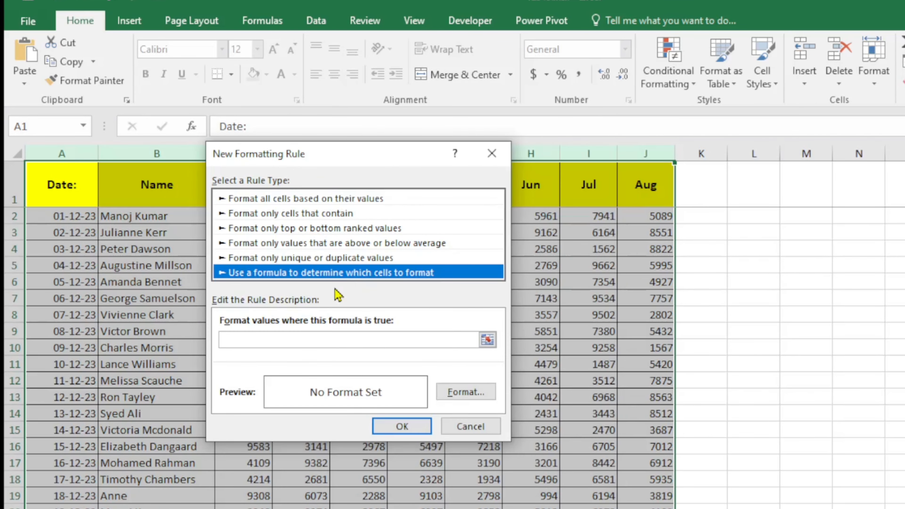
left_click(235, 341)
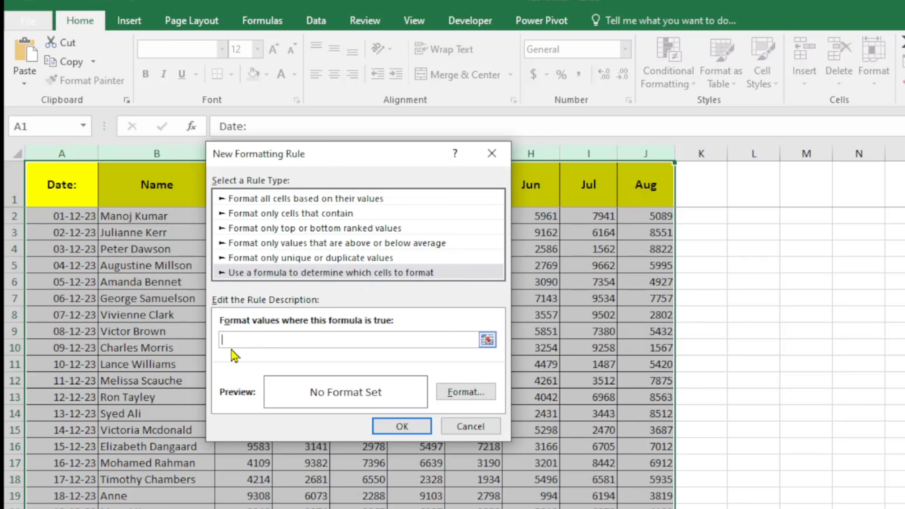
left_click(61, 187)
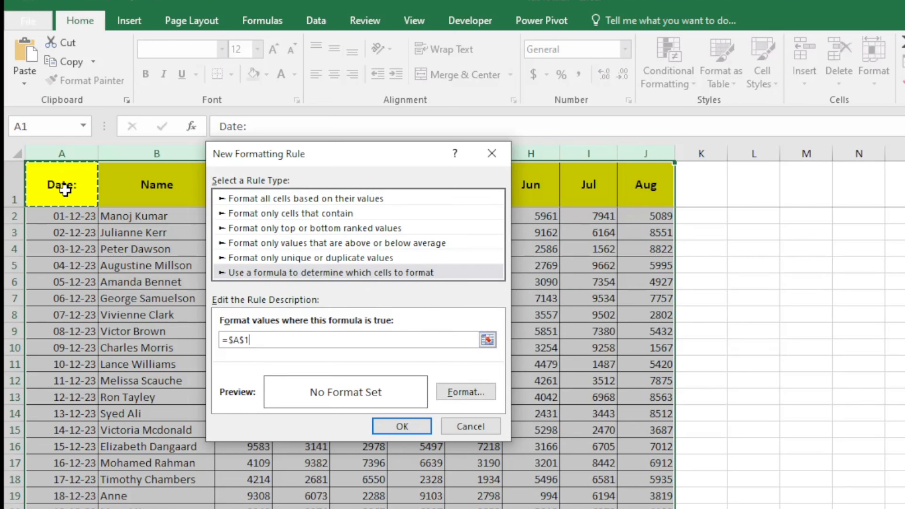
left_click(245, 340)
type("=toda")
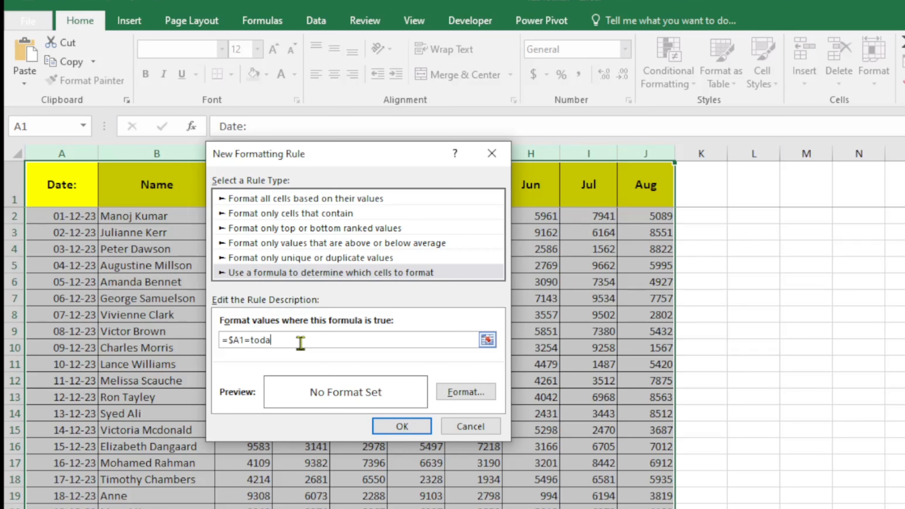
type("y(")
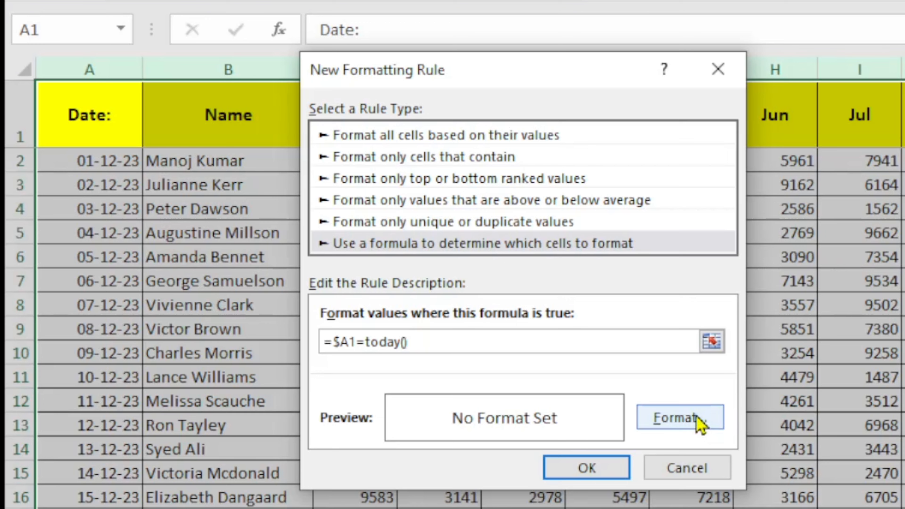
- Give the today-date rule a green fill and confirm it
left_click(699, 423)
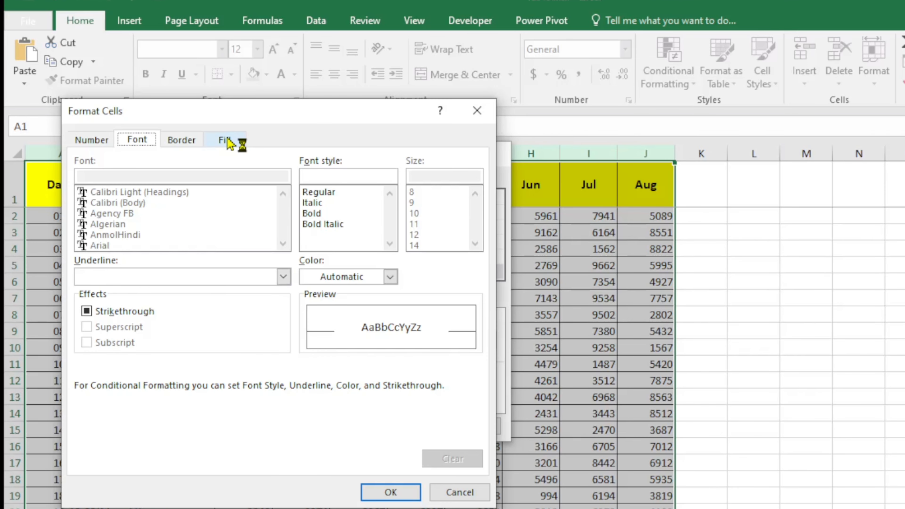
left_click(228, 142)
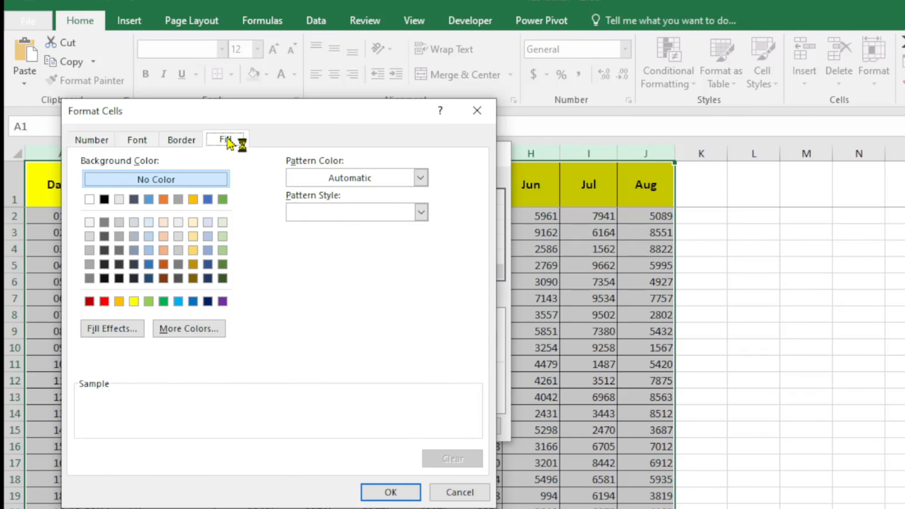
left_click(148, 302)
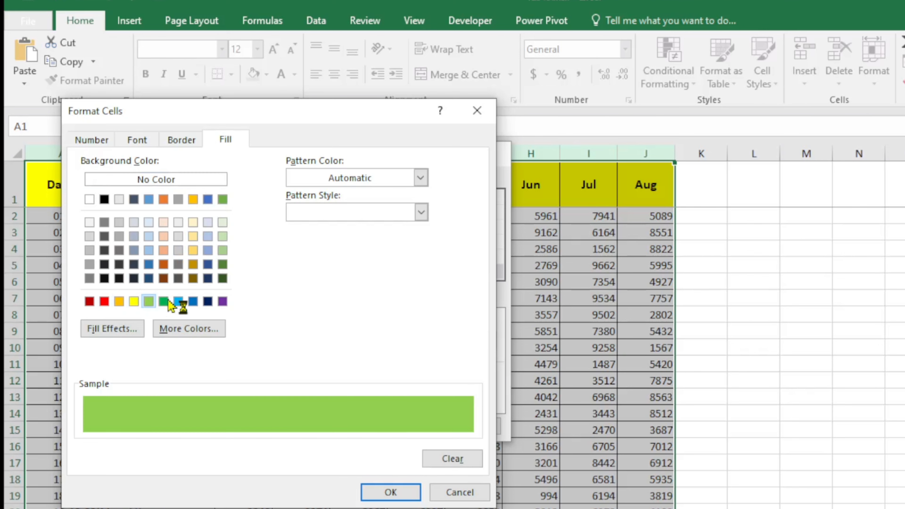
left_click(386, 493)
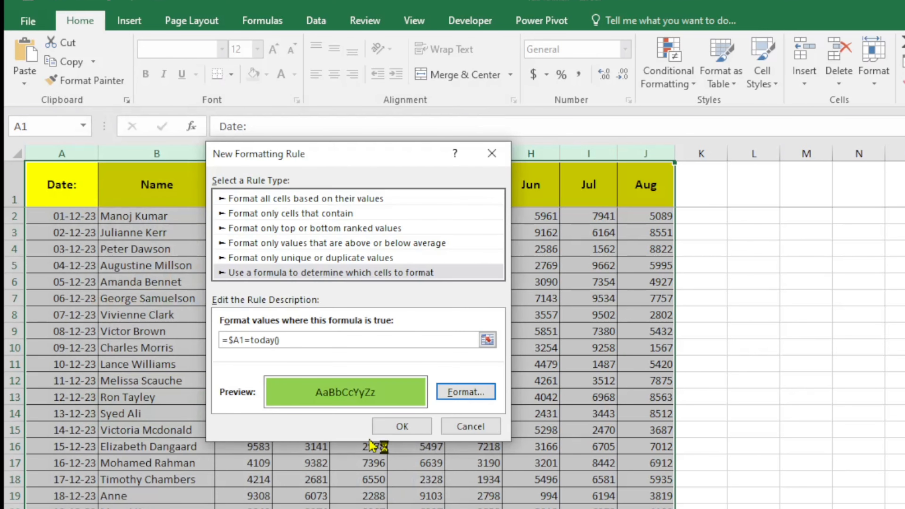
left_click(397, 426)
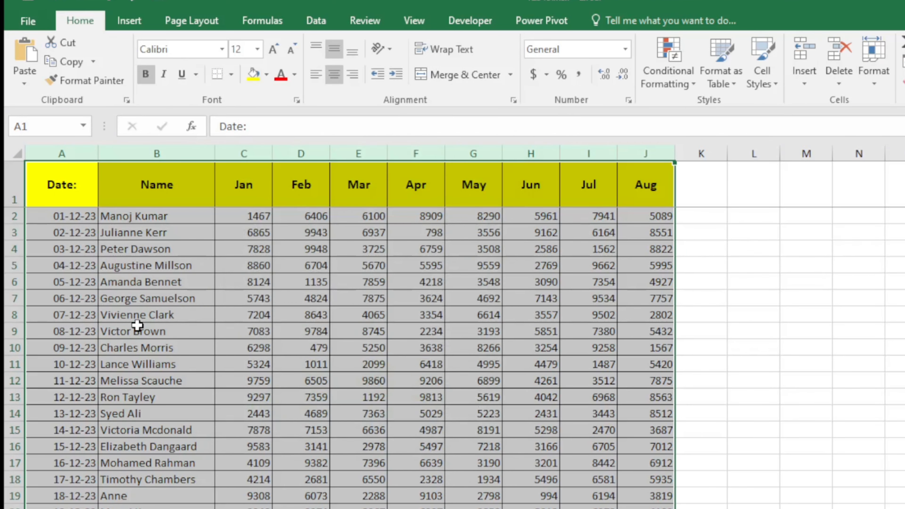
left_click(157, 298)
scroll(109, 364, "down", 5)
scroll(109, 365, "down", 6)
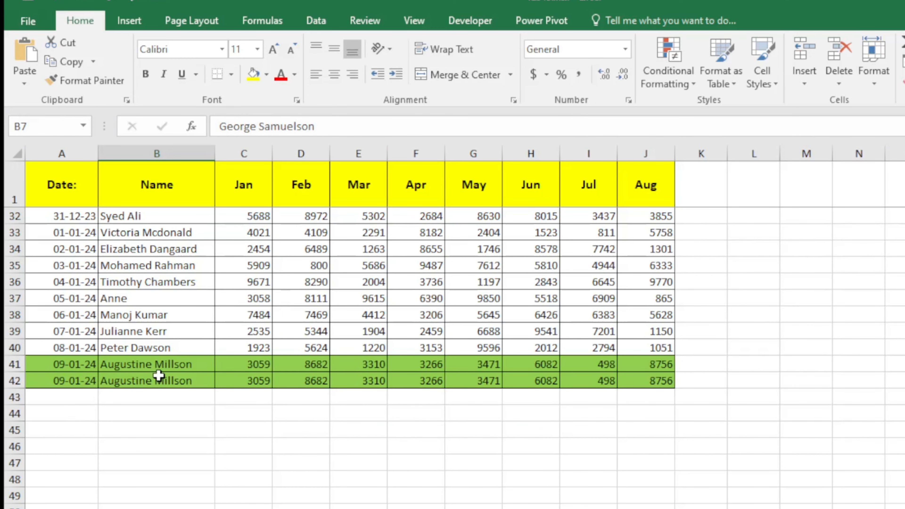
left_click(91, 364)
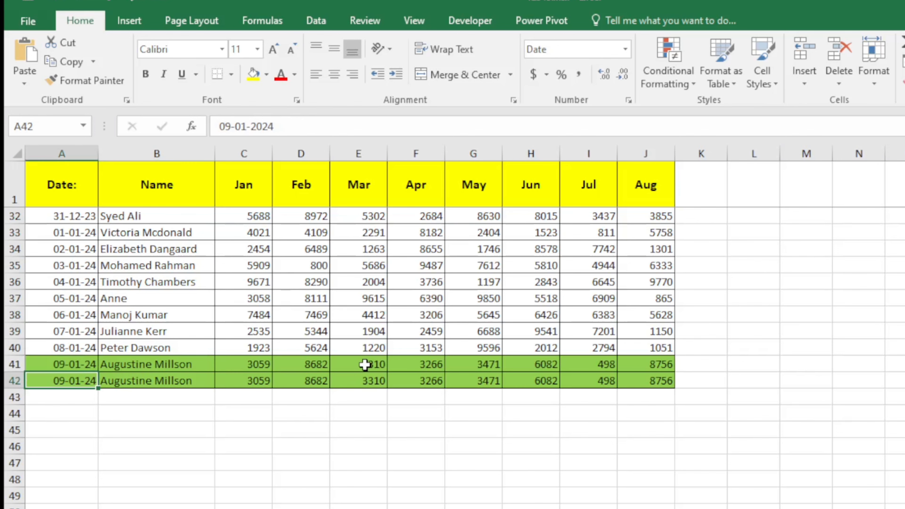
scroll(123, 360, "up", 4)
scroll(123, 360, "up", 6)
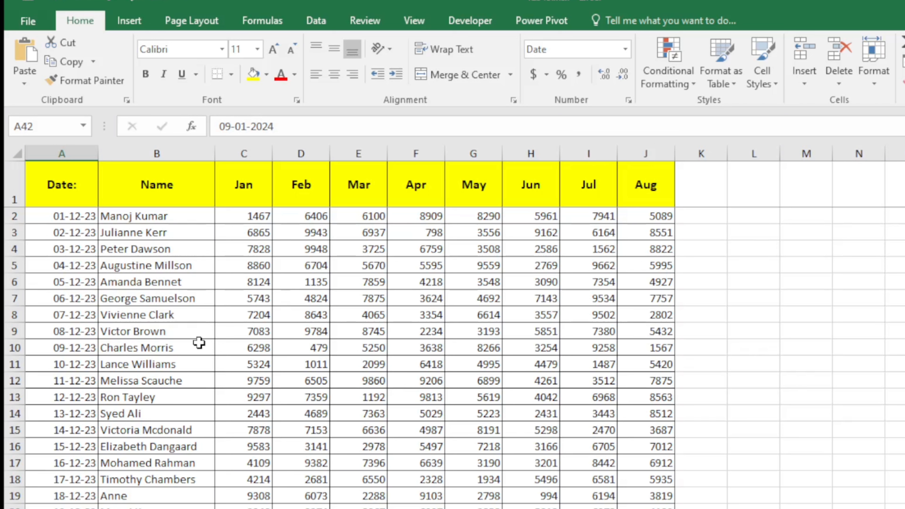
left_click(374, 268)
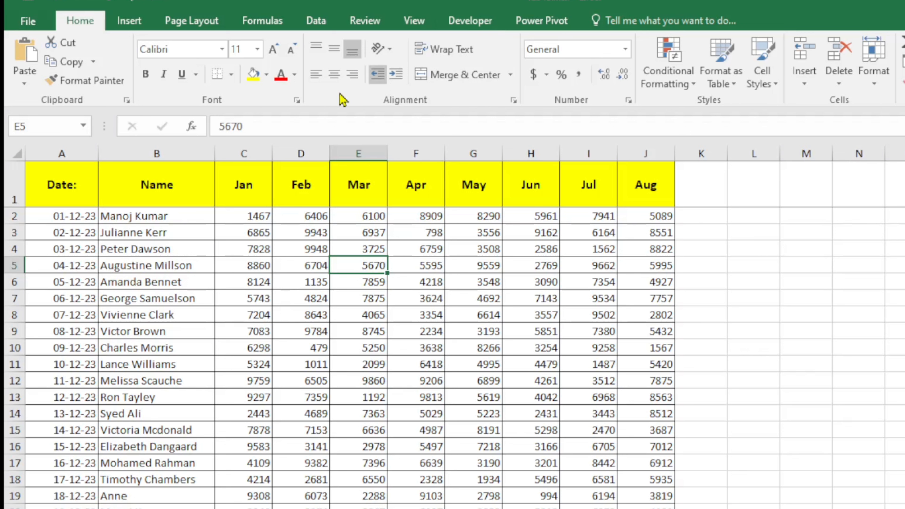
- Tick Developer under Customize Ribbon in Excel Options and apply the change
left_click(470, 22)
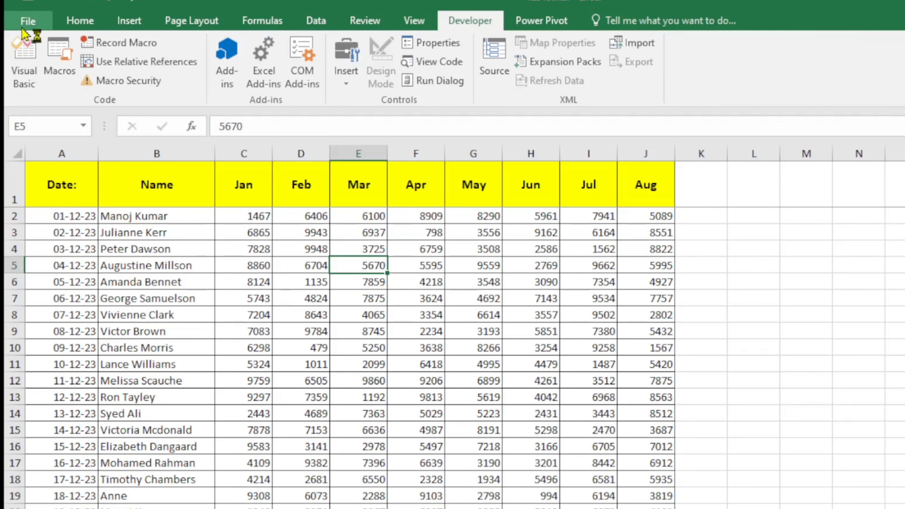
left_click(28, 22)
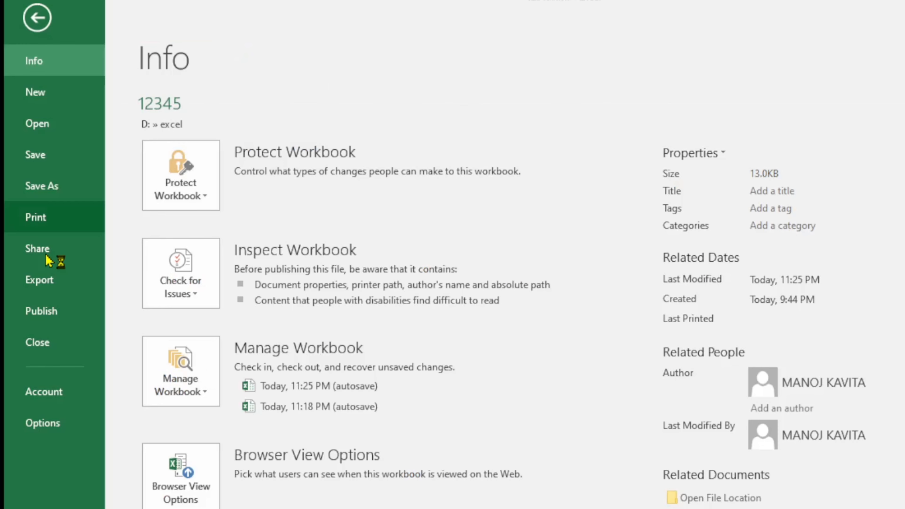
left_click(42, 423)
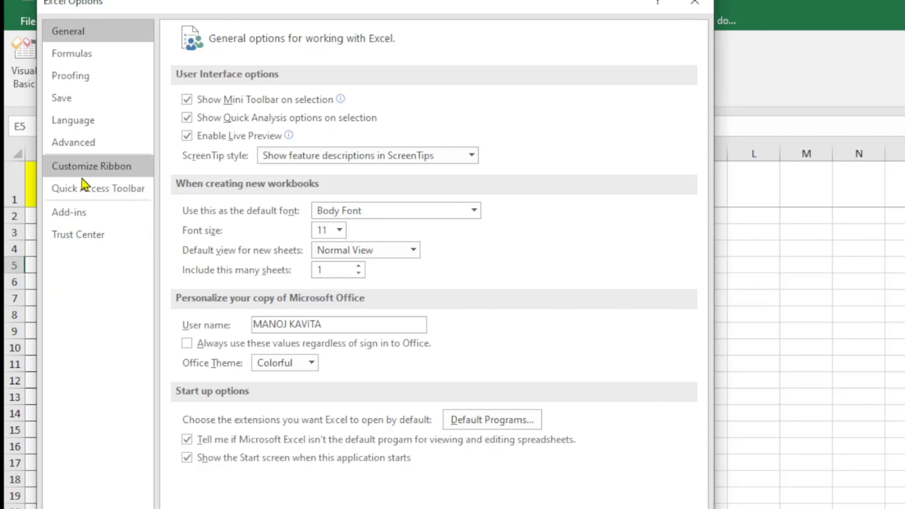
left_click(118, 174)
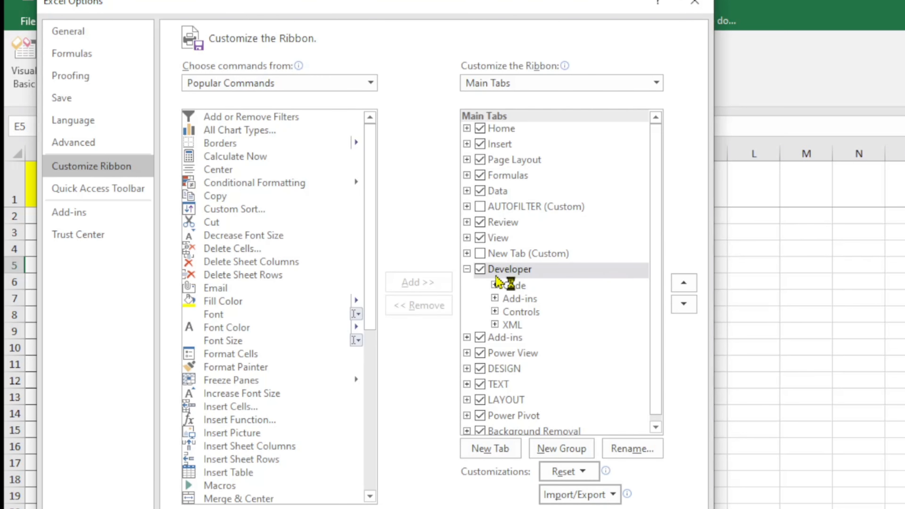
left_click(481, 270)
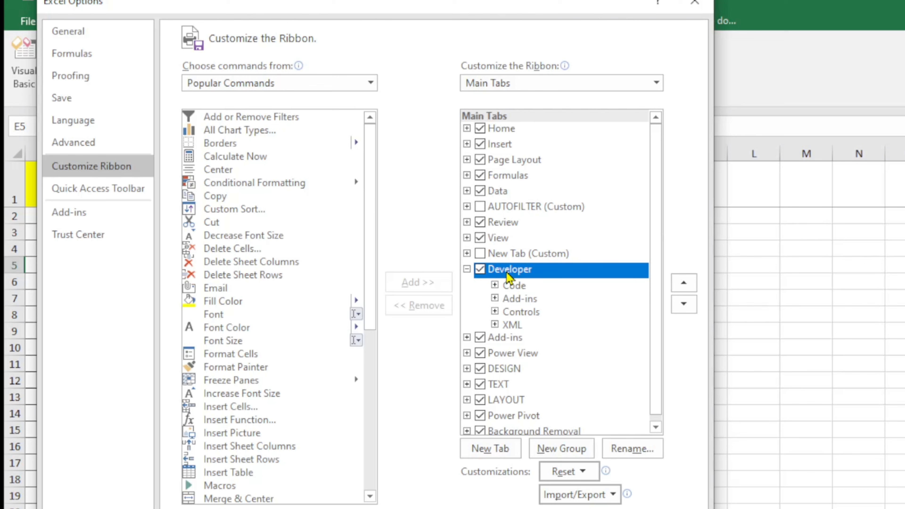
key("Return")
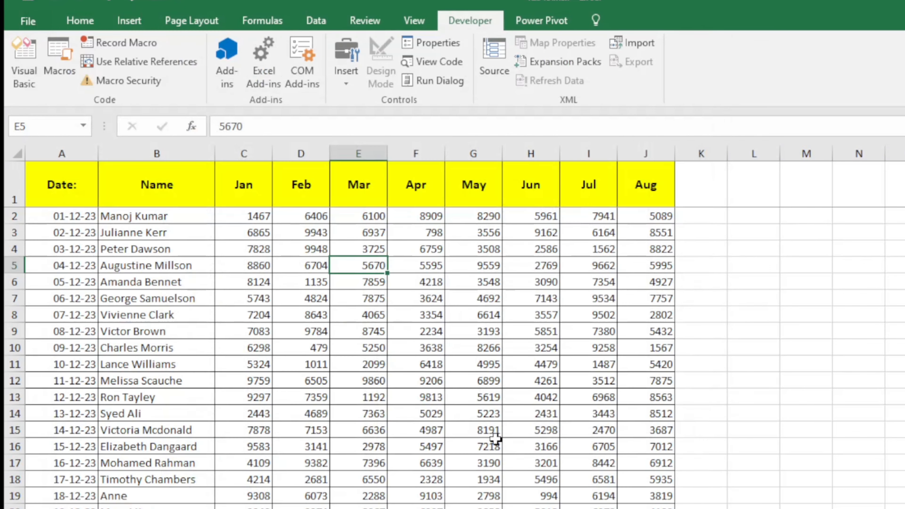
- Open the Visual Basic editor and insert a new empty Module1 for 12345.xlsx
left_click(474, 20)
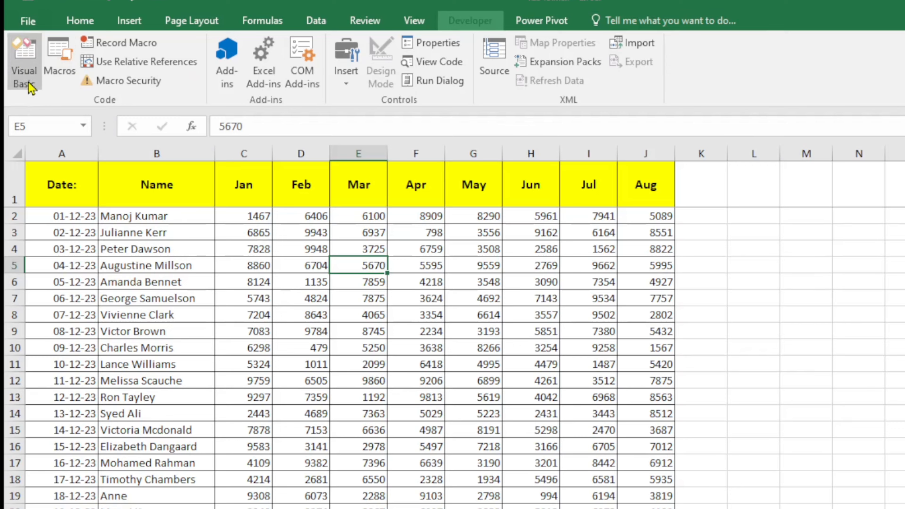
left_click(25, 73)
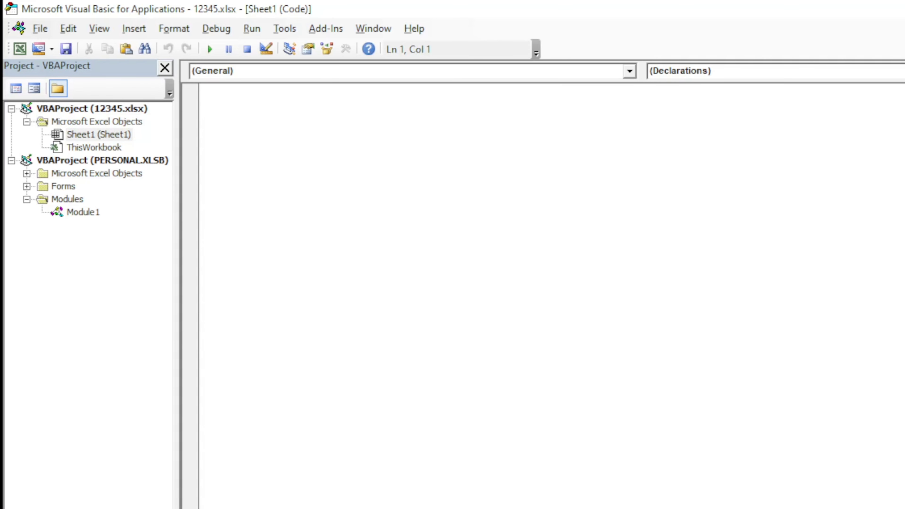
left_click(382, 488)
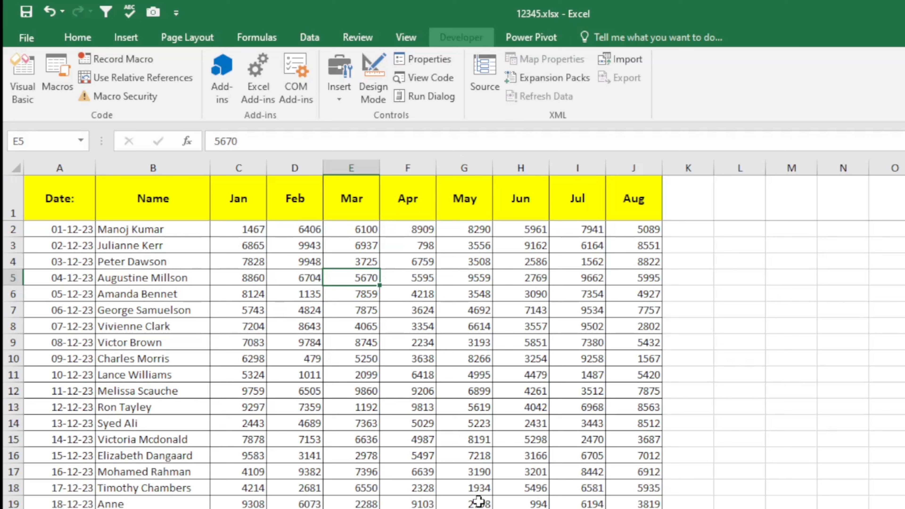
left_click(549, 485)
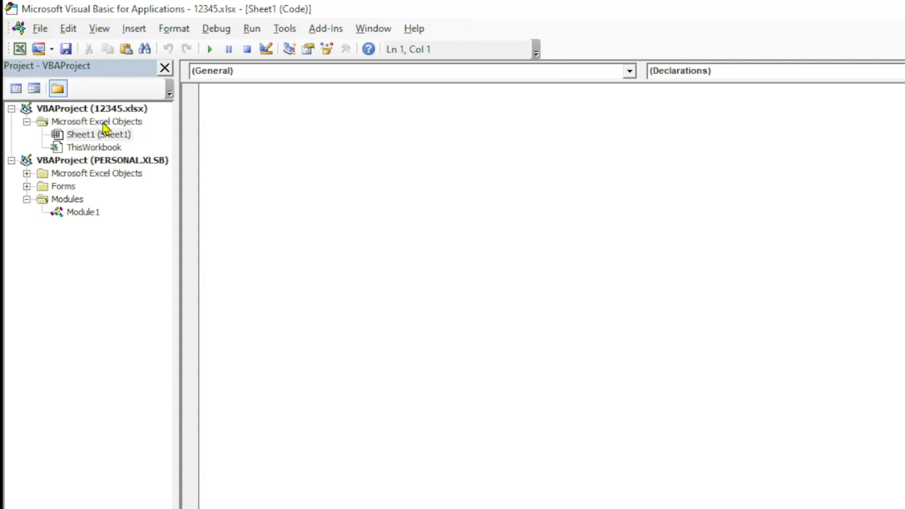
left_click(134, 29)
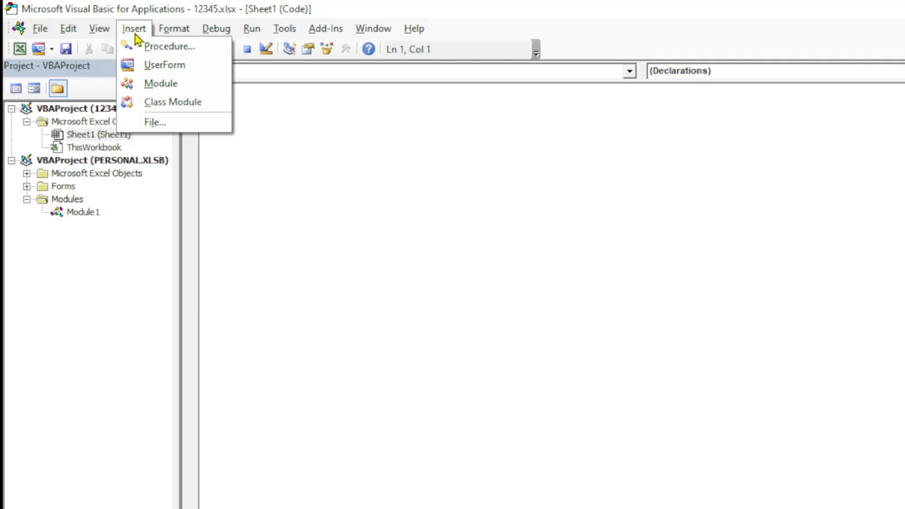
left_click(163, 85)
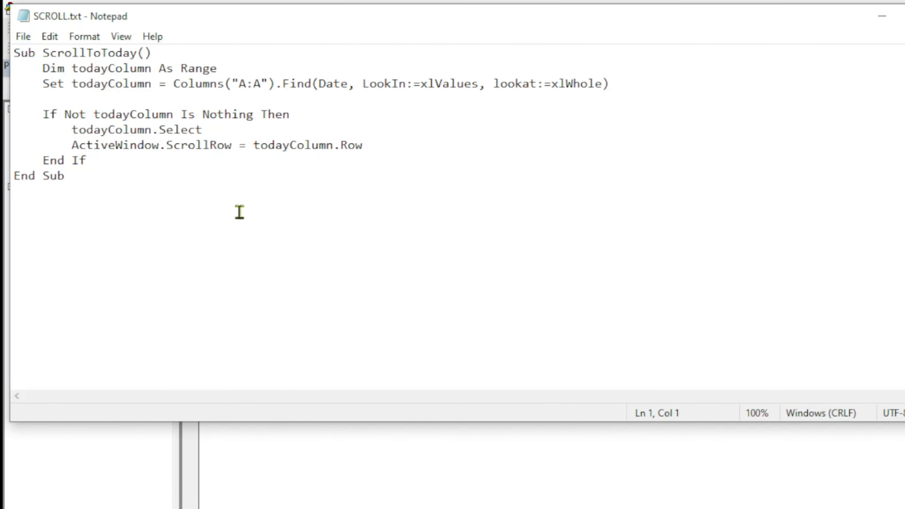
- Select the entire ScrollToToday code in SCROLL.txt and copy it
left_click_drag(63, 225, 9, 49)
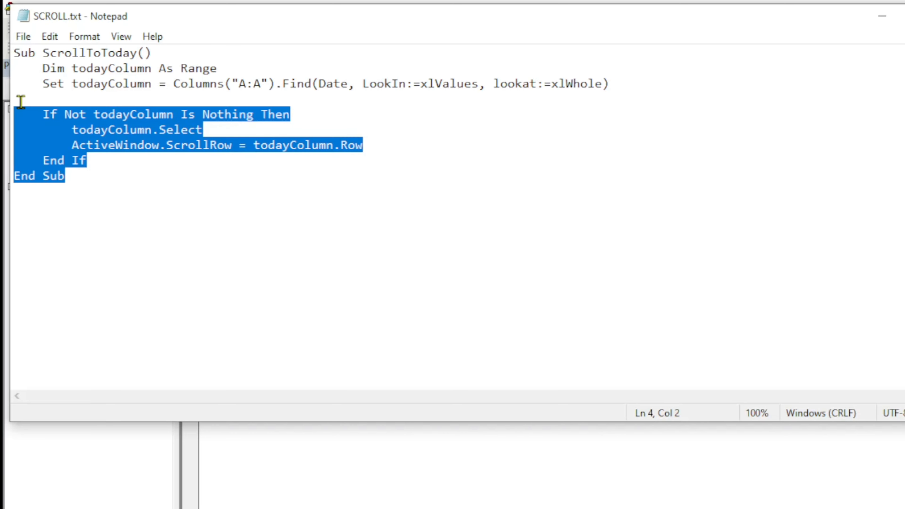
right_click(95, 68)
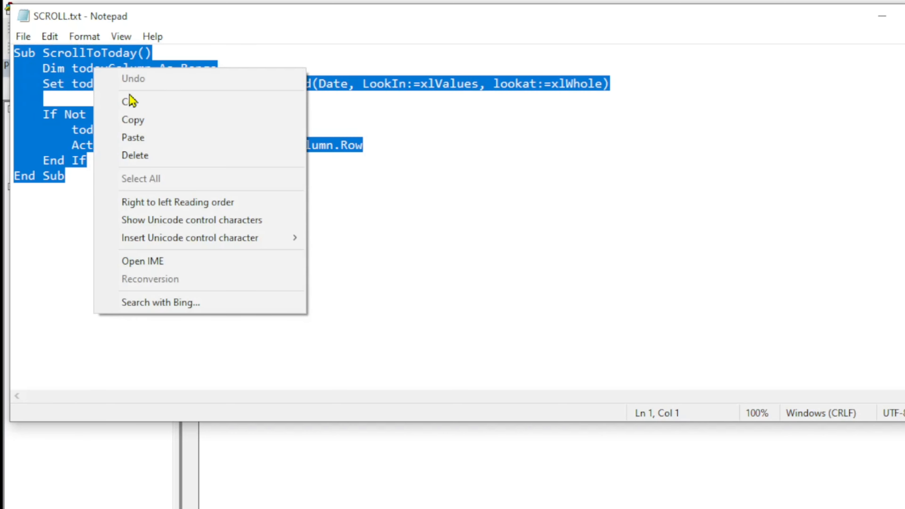
left_click(153, 120)
left_click(534, 235)
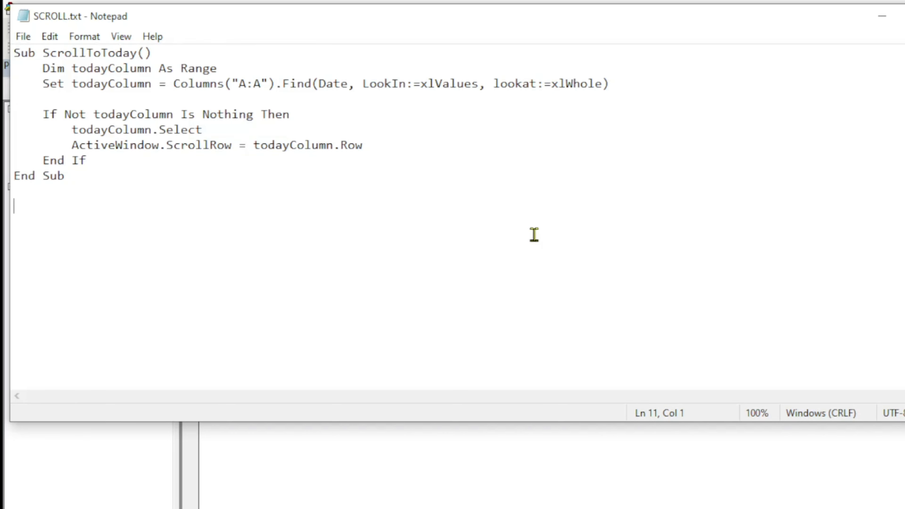
- Paste the ScrollToToday macro into Module1, then return to the Excel sales sheet
left_click(882, 16)
right_click(255, 144)
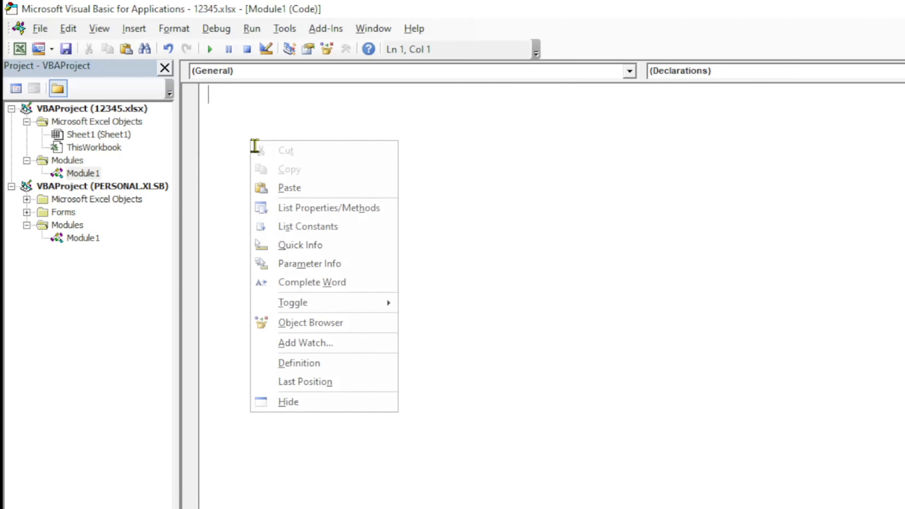
left_click(296, 188)
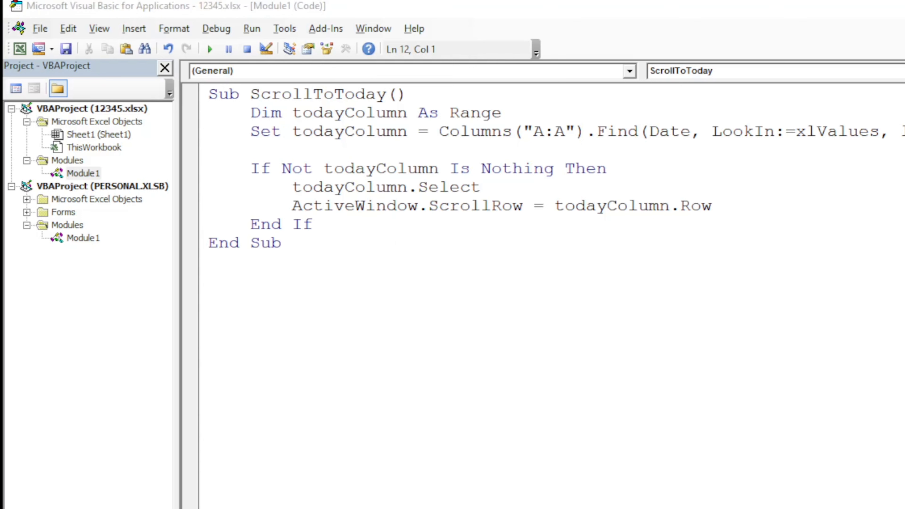
left_click(381, 492)
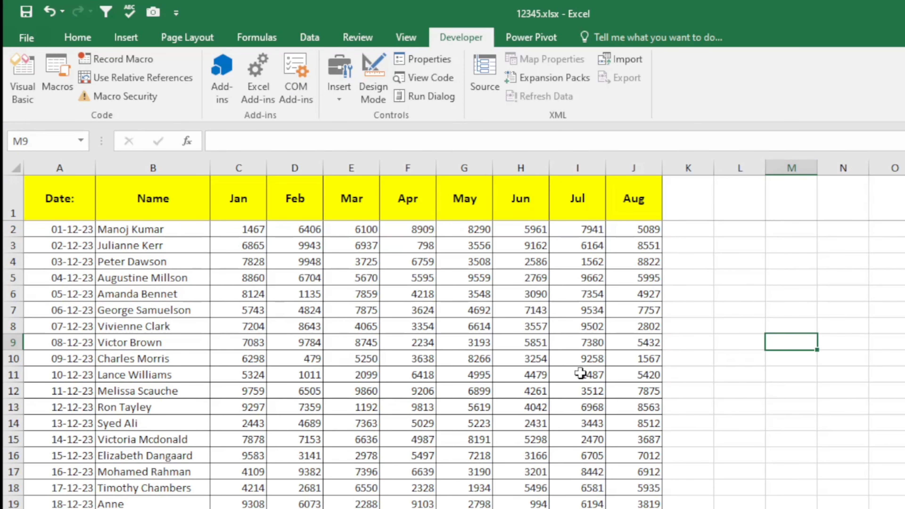
- Select cell H6, then open the Shapes gallery from the Insert tab
left_click(691, 267)
left_click(509, 288)
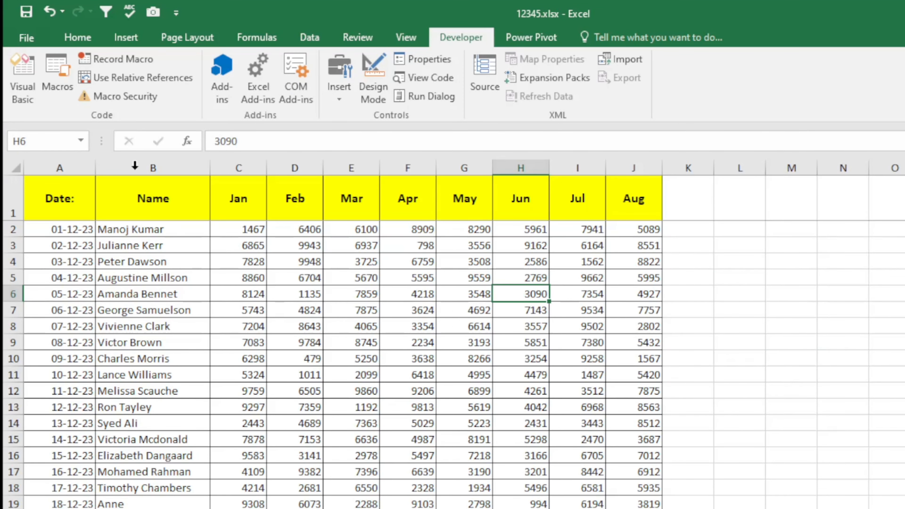
scroll(209, 308, "down", 1)
scroll(209, 307, "up", 1)
left_click(89, 44)
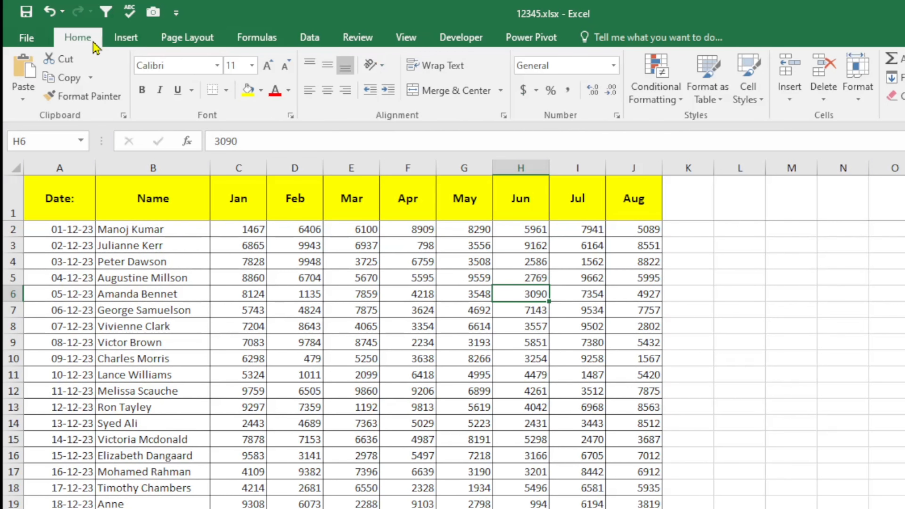
left_click(126, 39)
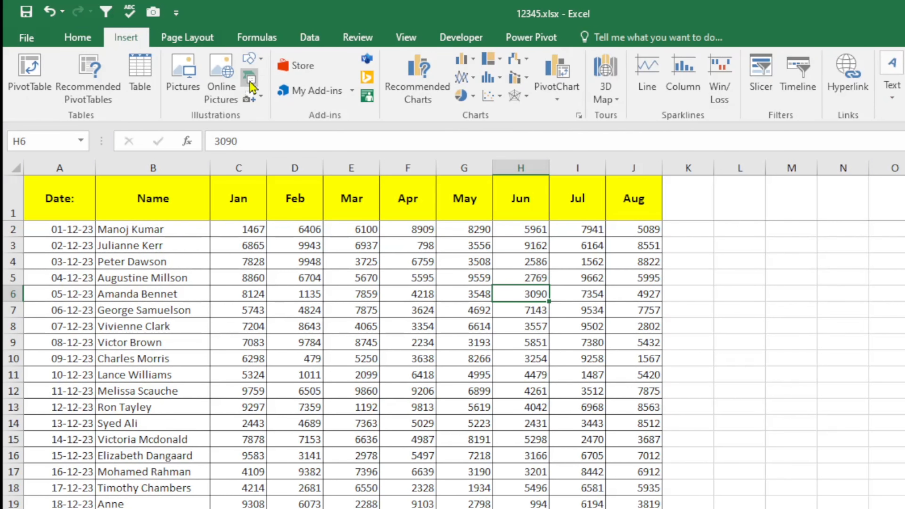
left_click(263, 65)
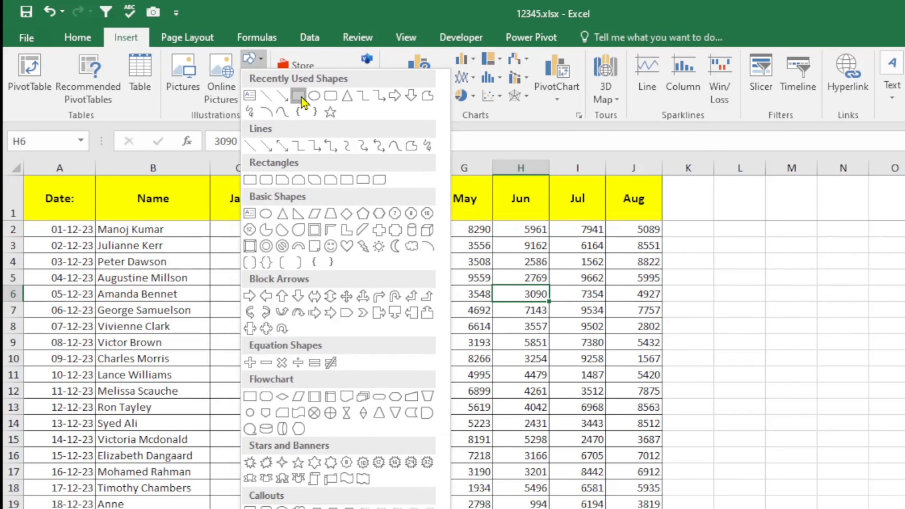
- Draw a rectangle across K1:N1 and label it 'Jump to today date'
left_click(298, 95)
left_click_drag(683, 185, 881, 214)
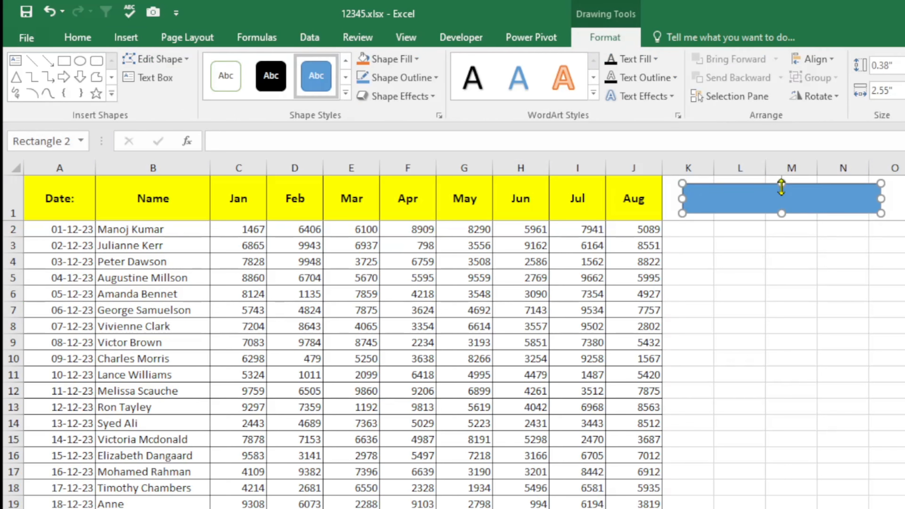
left_click_drag(782, 183, 759, 203)
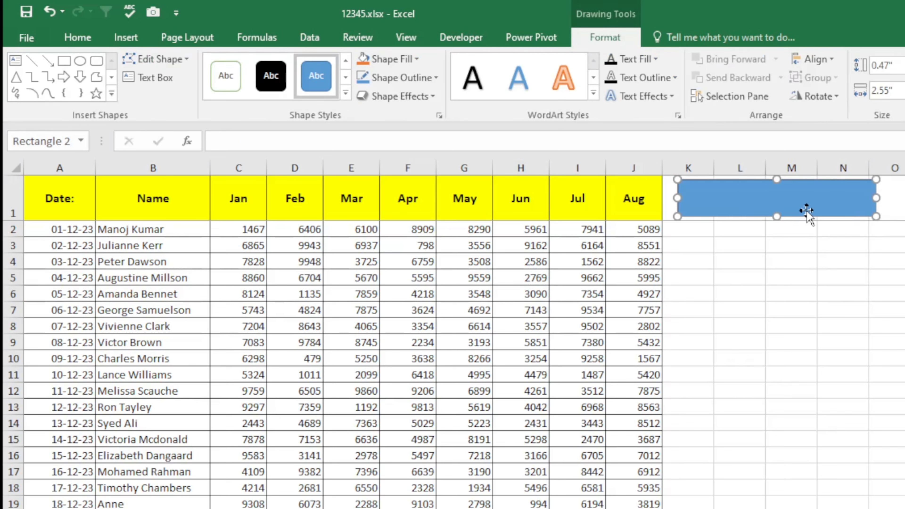
type("Jump to today date")
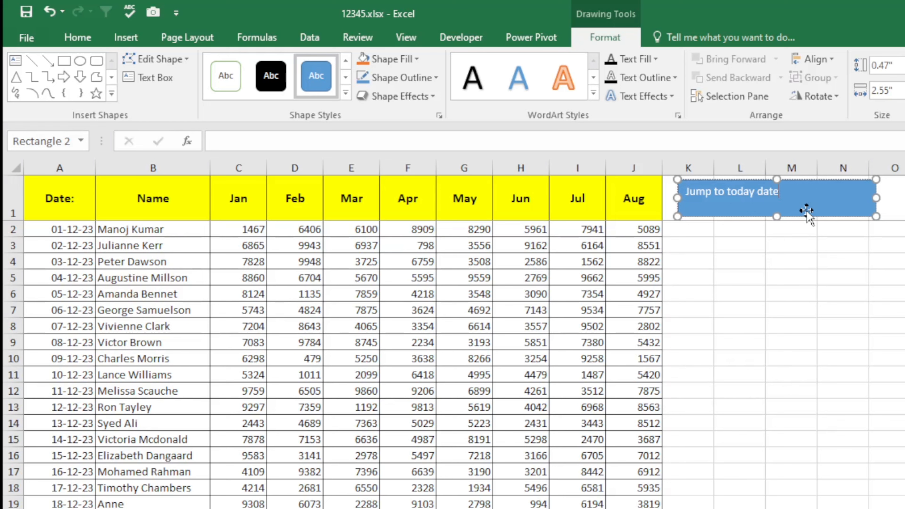
left_click(753, 296)
left_click(735, 206)
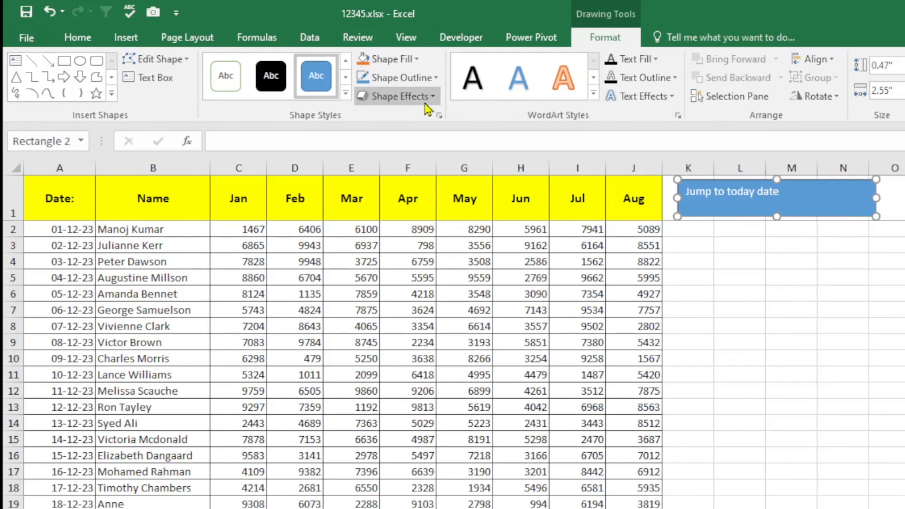
- Style the button orange with centred, bold 18 pt text
left_click(345, 92)
left_click(409, 200)
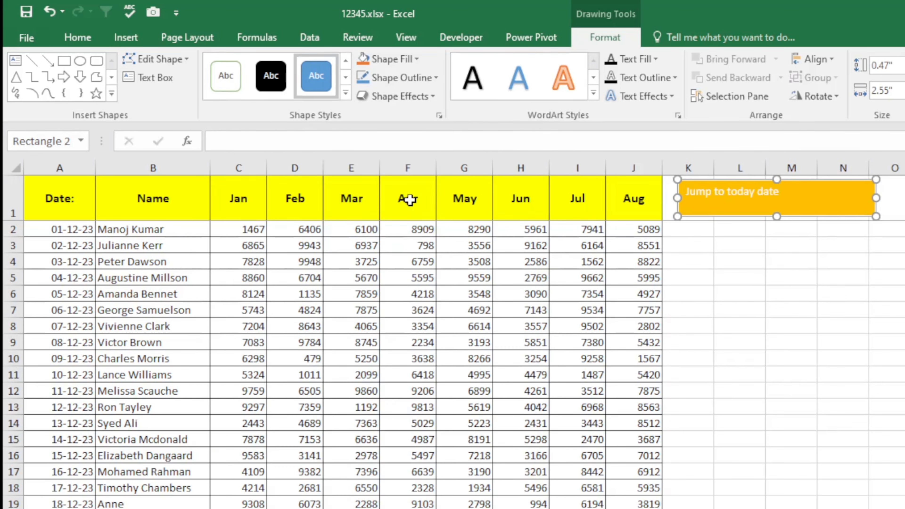
left_click(78, 37)
left_click(327, 65)
left_click(327, 89)
left_click(267, 66)
left_click(268, 65)
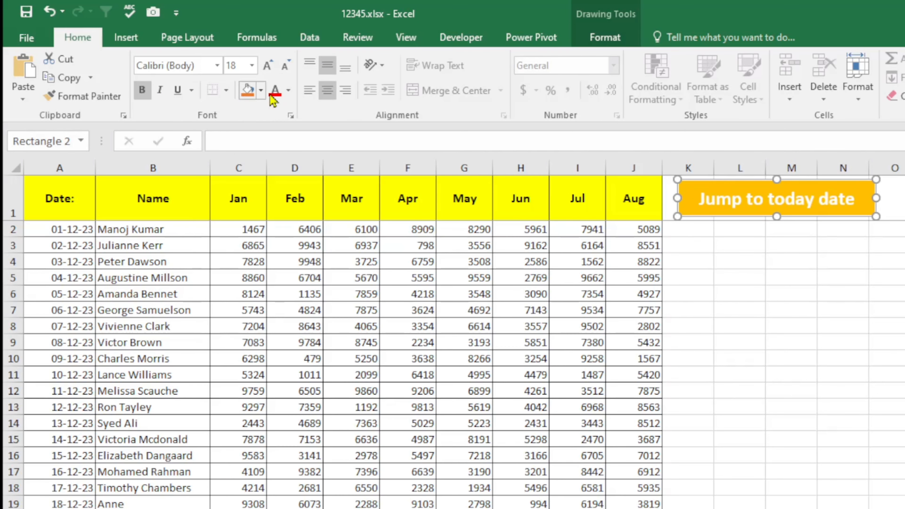
left_click(757, 266)
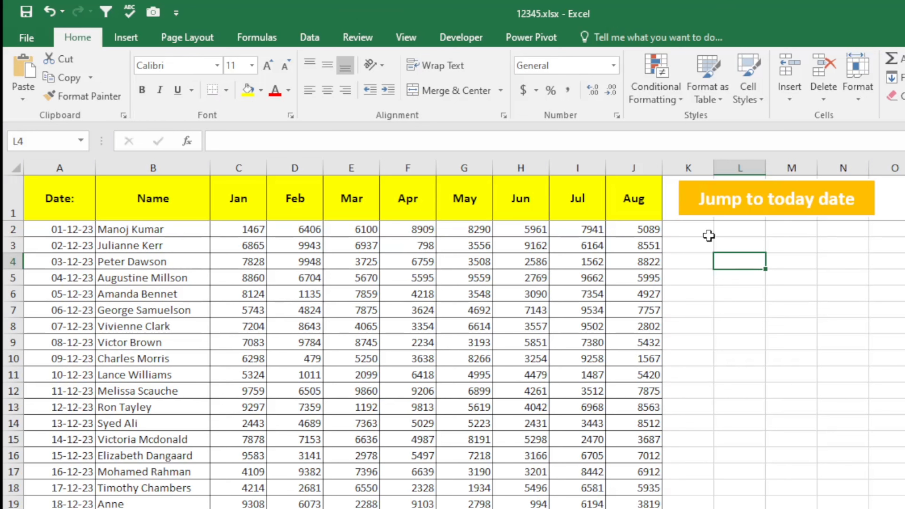
left_click(696, 213)
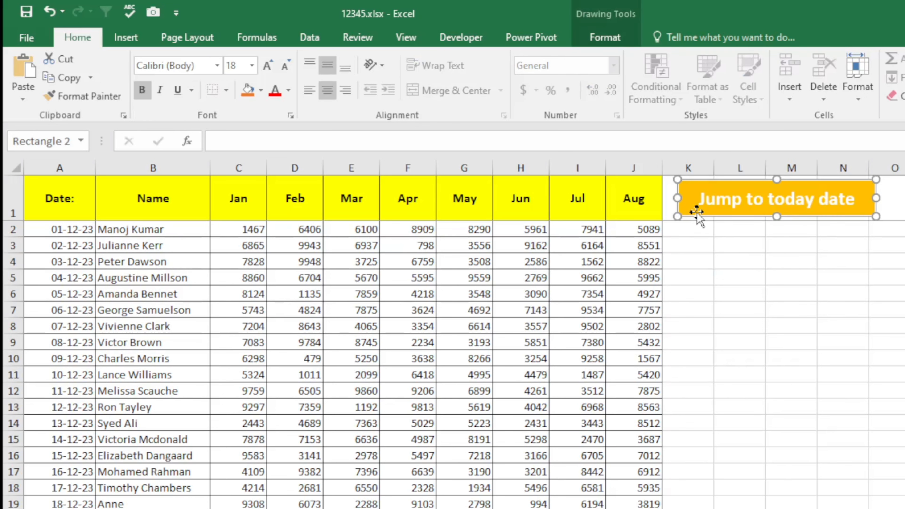
- Assign the ScrollToToday macro to the orange Jump to today date shape
right_click(733, 215)
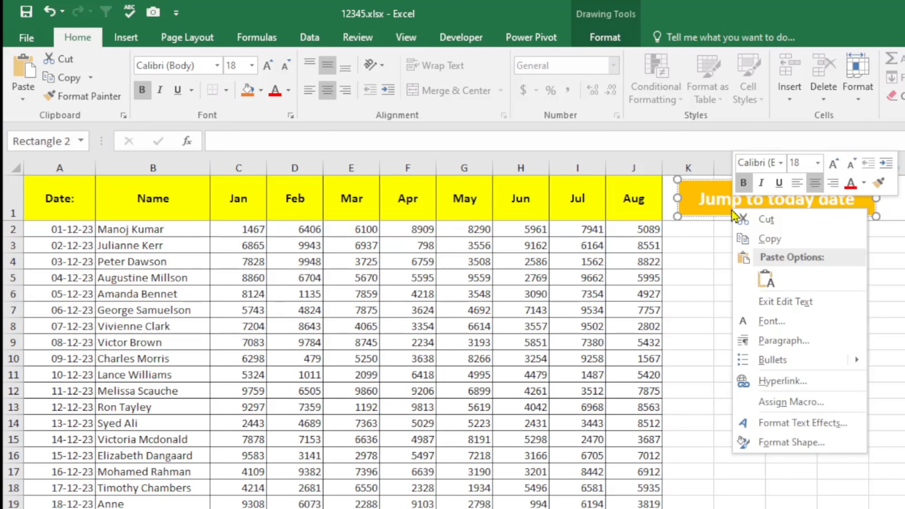
left_click(790, 402)
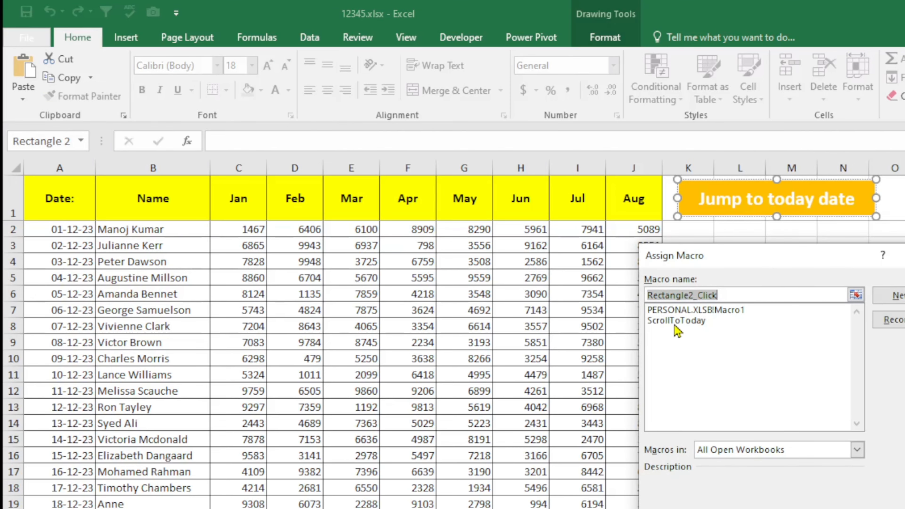
left_click(677, 322)
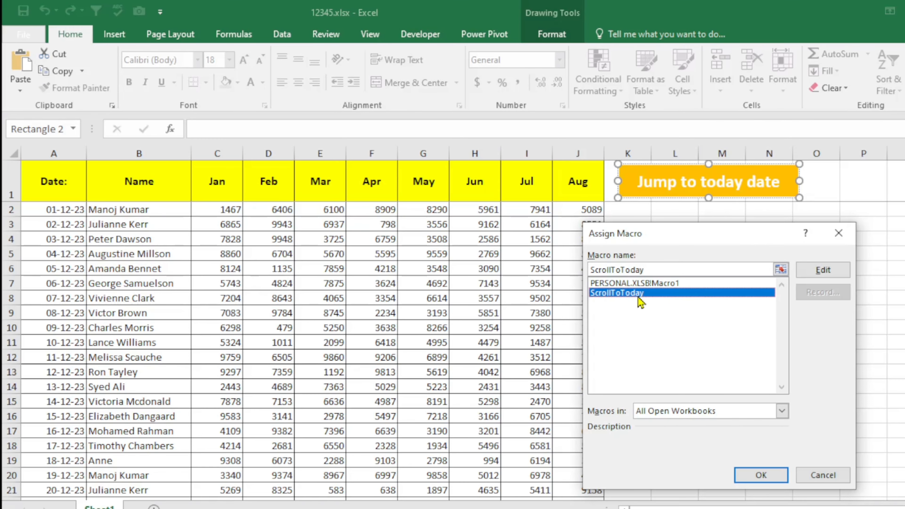
left_click(761, 476)
left_click(730, 398)
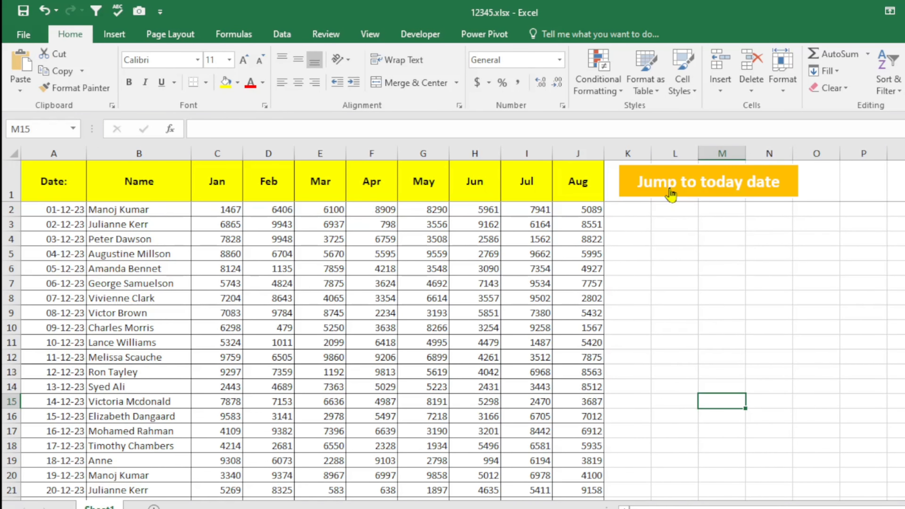
- Test the Jump to today date button, then scroll back up to the top
left_click(702, 189)
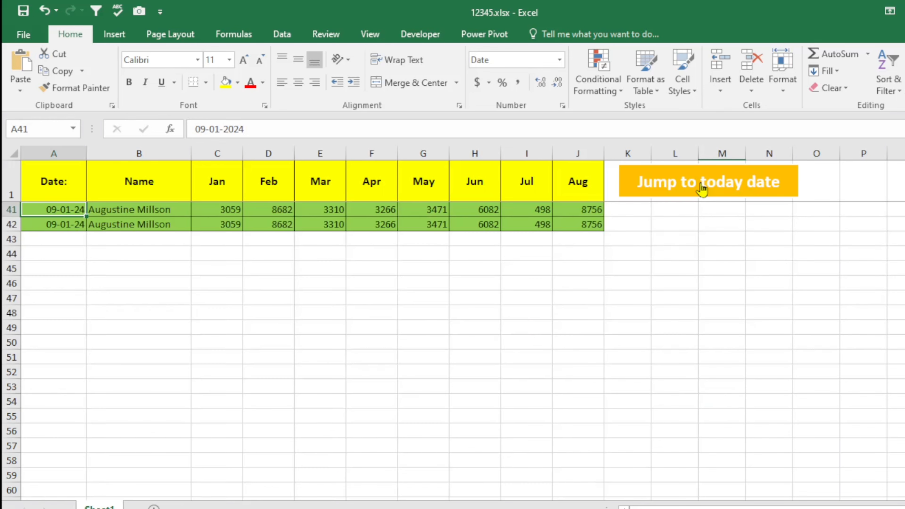
scroll(221, 285, "up", 3)
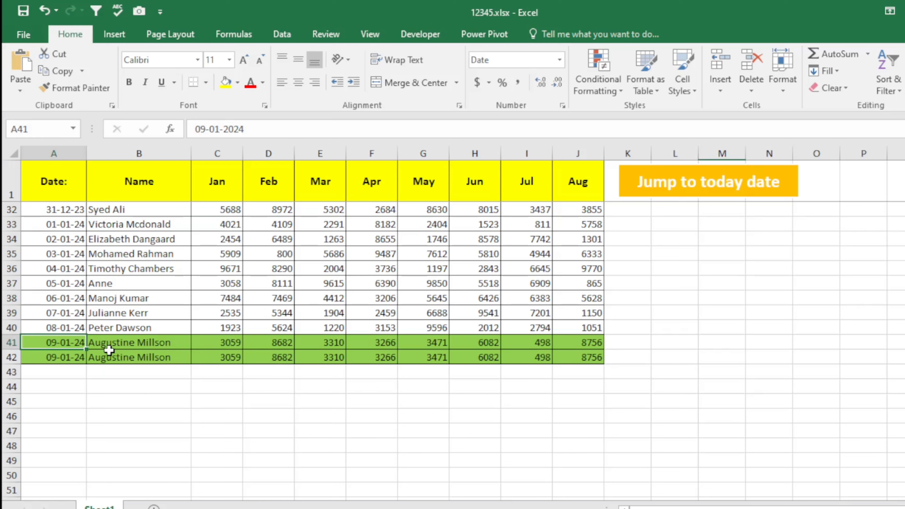
scroll(173, 373, "up", 5)
scroll(182, 376, "up", 5)
left_click(675, 268)
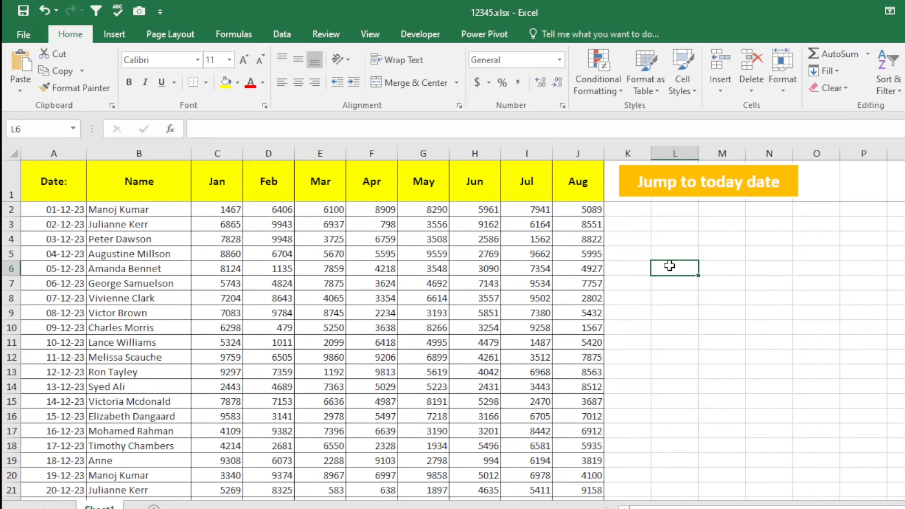
- Run the button's macro again to confirm it lands on the green 09-01-24 rows
left_click(684, 189)
scroll(43, 323, "up", 5)
scroll(64, 393, "up", 2)
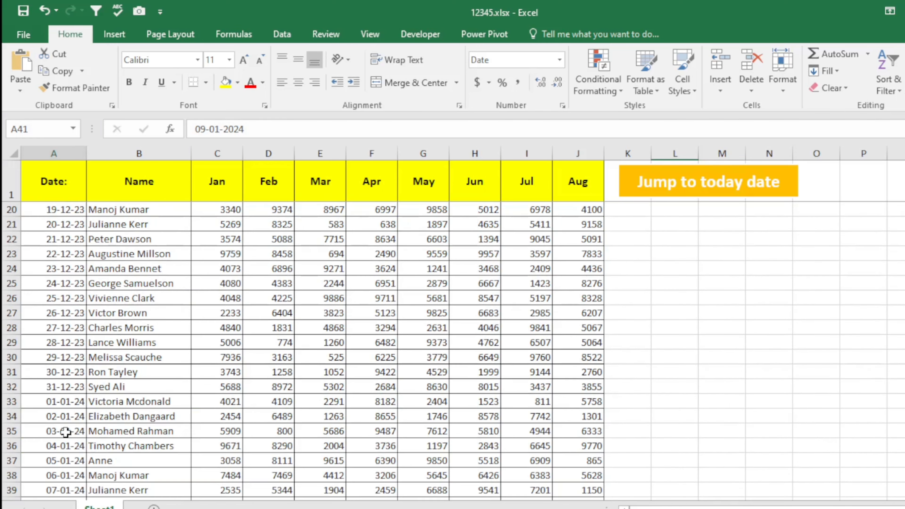
scroll(89, 426, "down", 1)
left_click(222, 400)
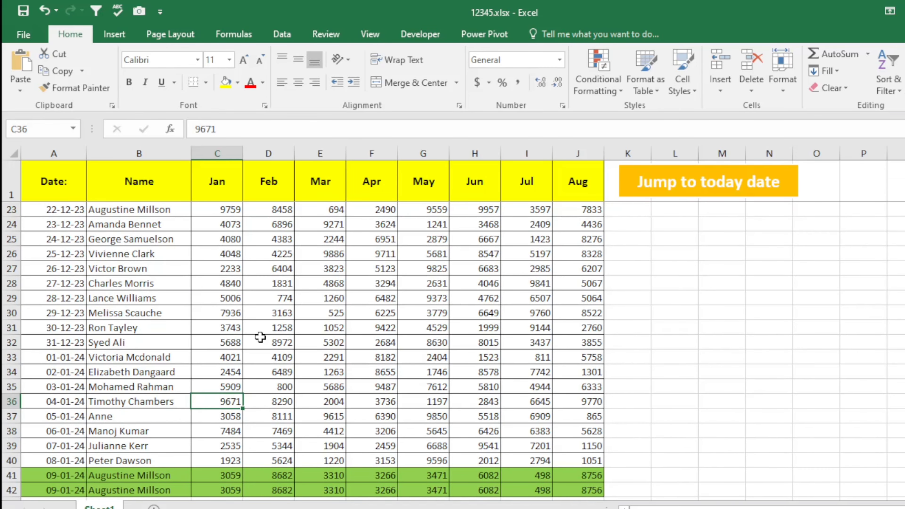
- Scroll back up and select cells J10, I7 and K7 near the top
scroll(260, 336, "up", 7)
left_click(590, 321)
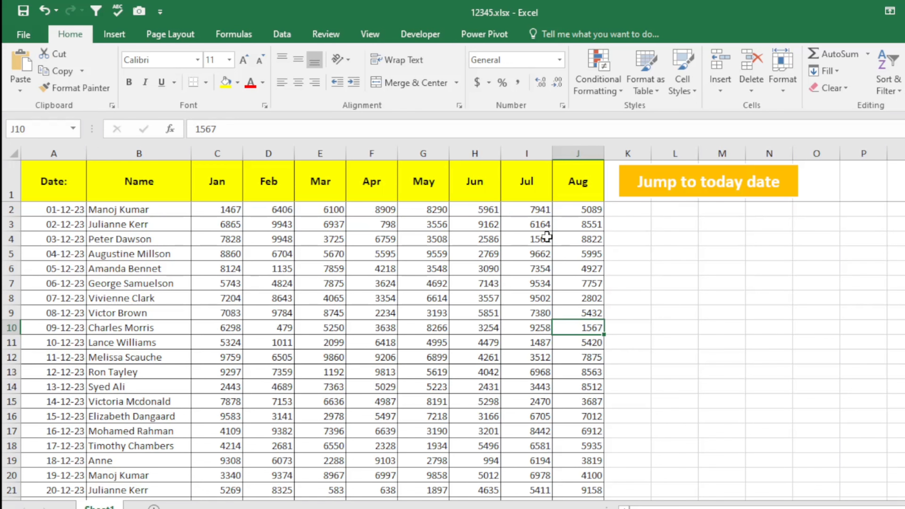
scroll(451, 302, "down", 1)
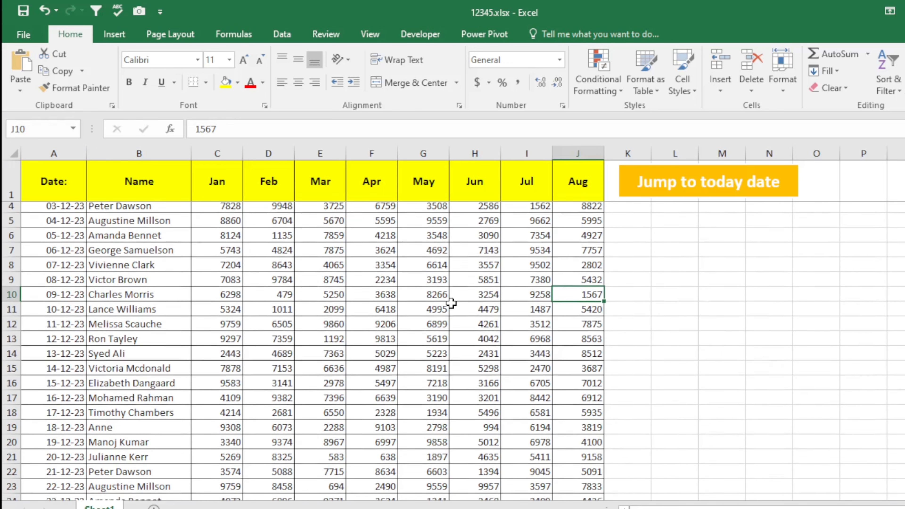
scroll(451, 302, "up", 1)
left_click(527, 283)
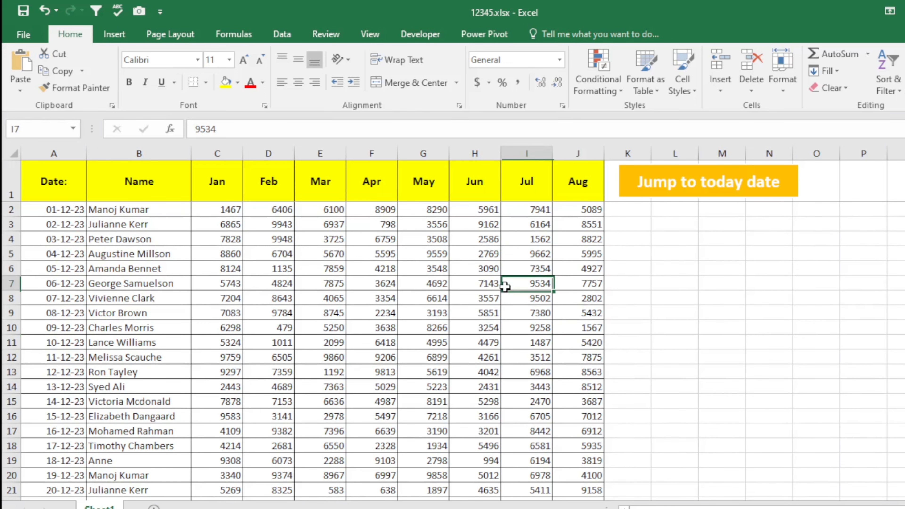
left_click(631, 281)
- Save the workbook as Excel Macro-Enabled Workbook 12345.xlsm in the current excel folder
left_click(24, 34)
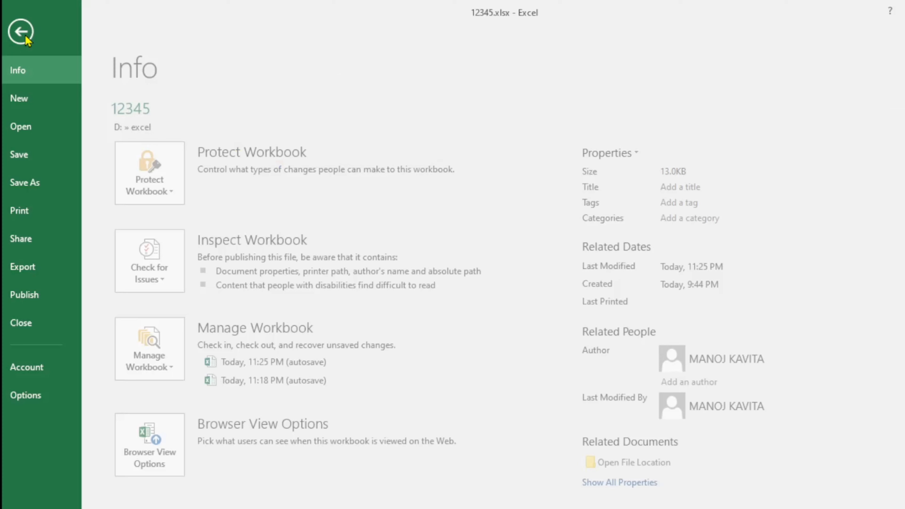
left_click(42, 185)
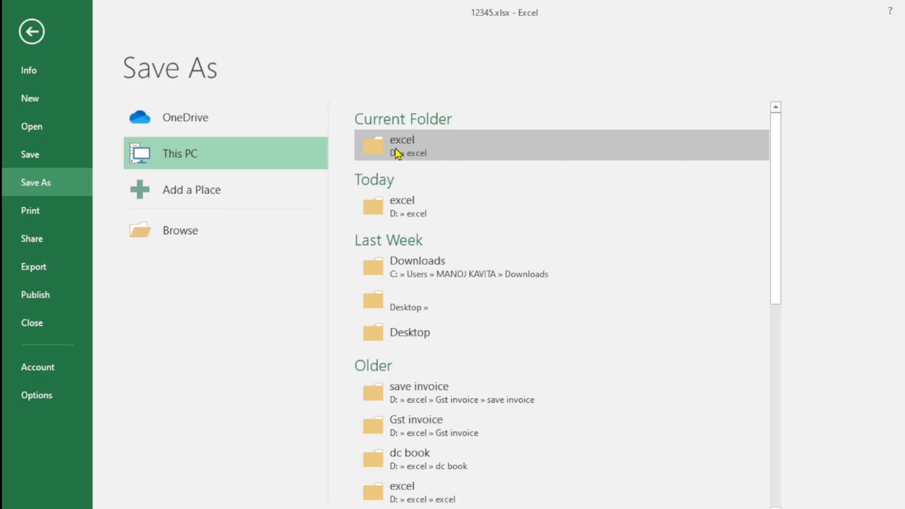
left_click(395, 150)
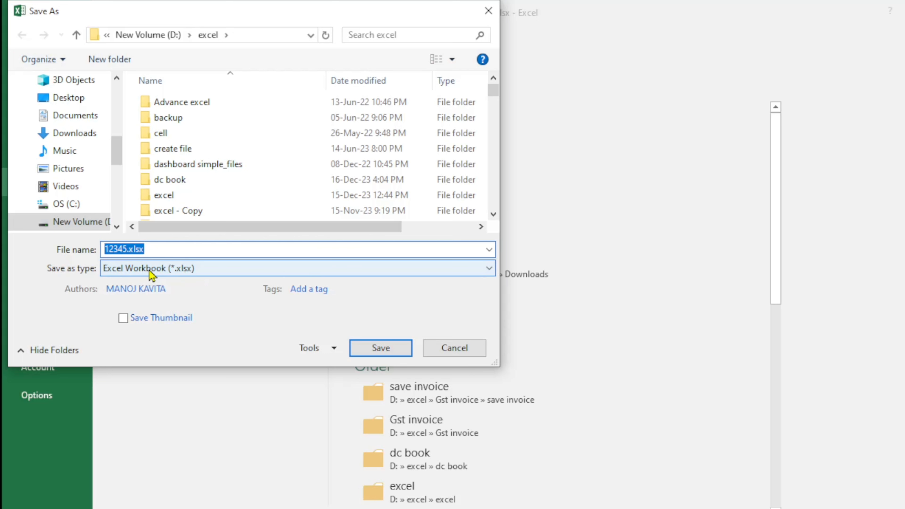
left_click(173, 270)
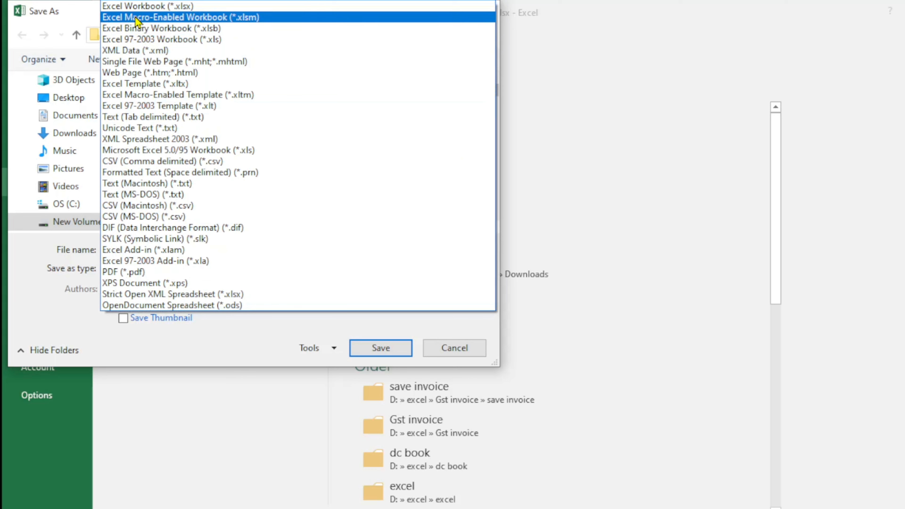
left_click(252, 18)
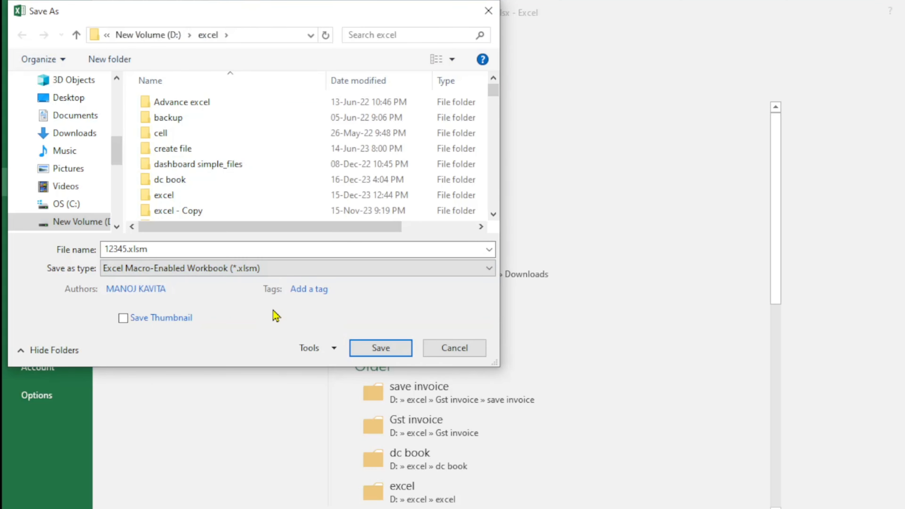
left_click(380, 352)
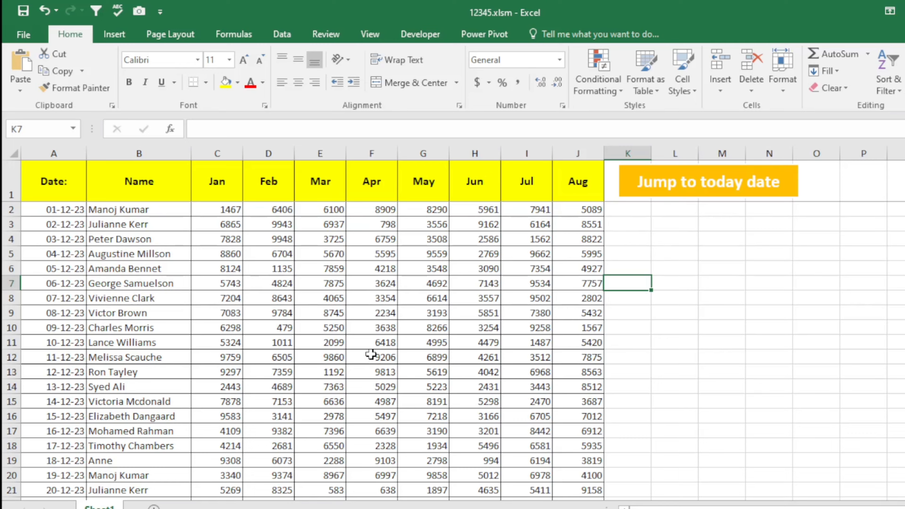
- Run the Jump to today date button twice in the saved 12345.xlsm, scrolling up between runs
left_click(691, 189)
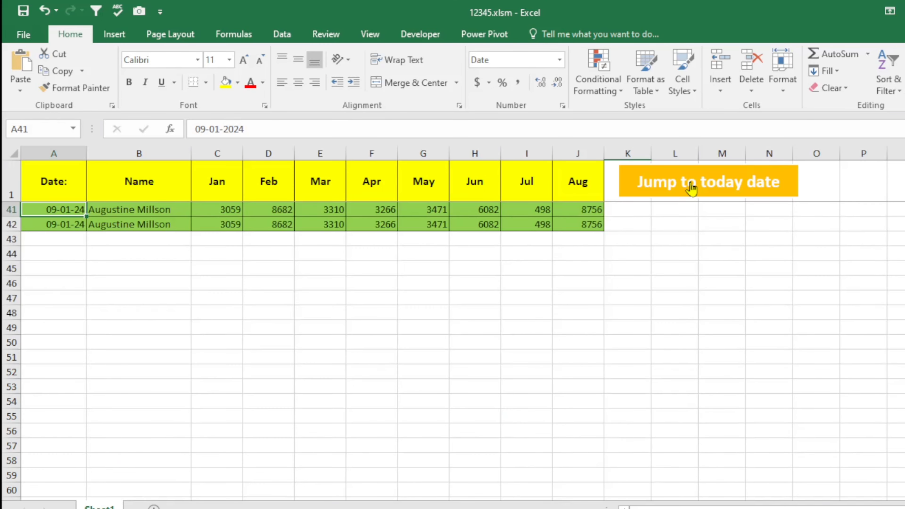
scroll(223, 375, "up", 3)
scroll(104, 387, "up", 1)
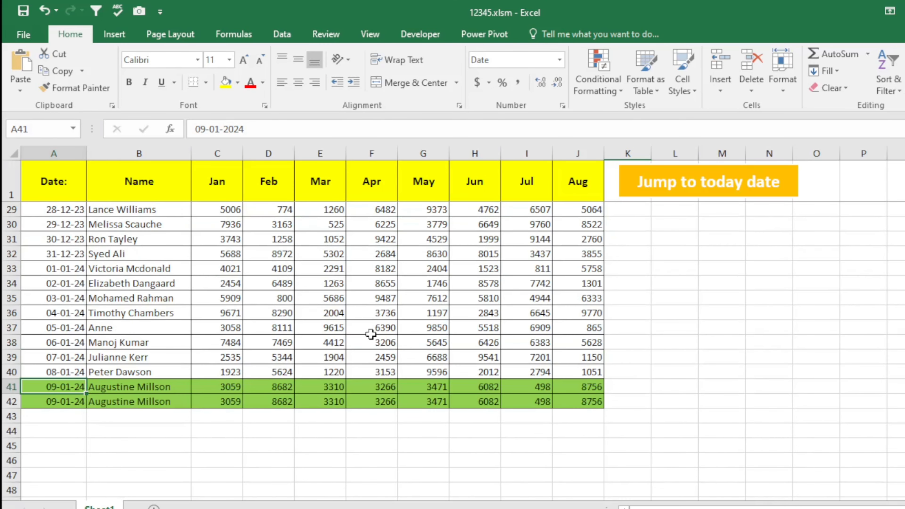
left_click(735, 187)
scroll(98, 324, "up", 3)
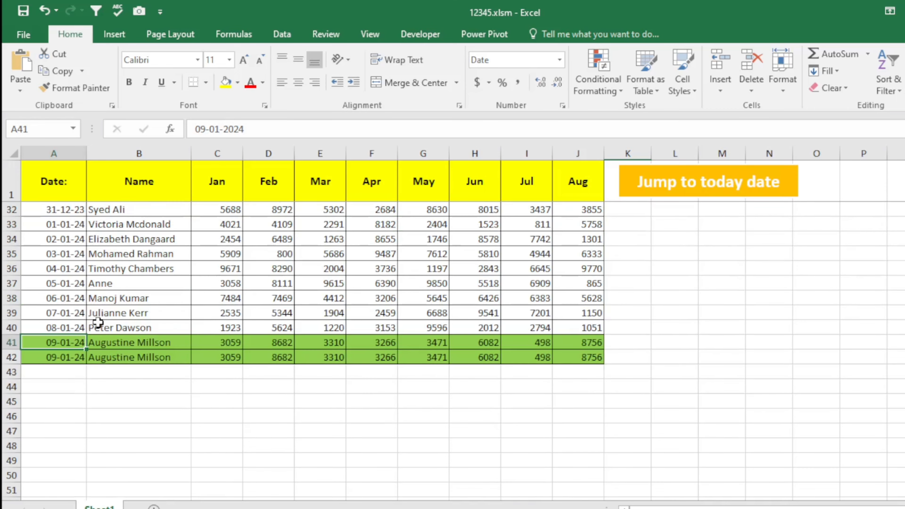
scroll(129, 342, "up", 2)
- Select A35, then jump back to the green 09-01-24 rows 41–42 once more
left_click(80, 342)
scroll(80, 342, "up", 2)
scroll(80, 336, "up", 3)
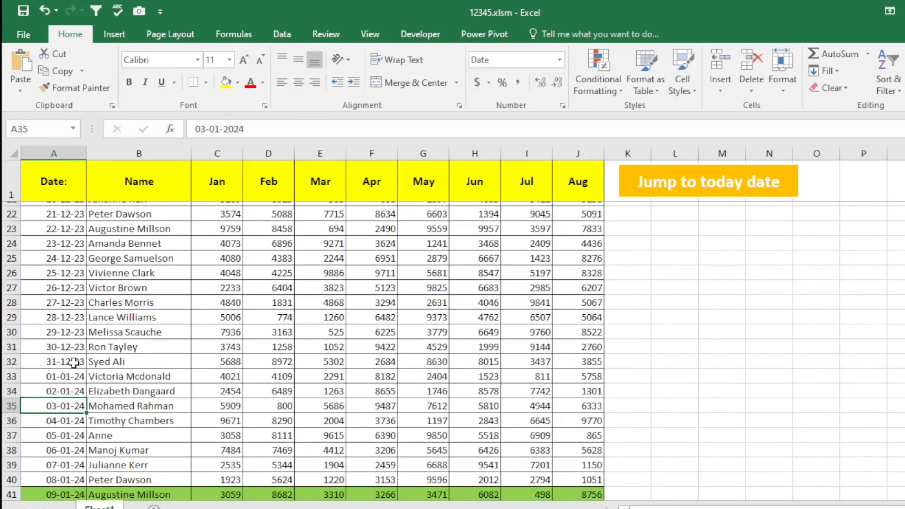
scroll(285, 313, "down", 5)
left_click(695, 184)
scroll(592, 218, "up", 2)
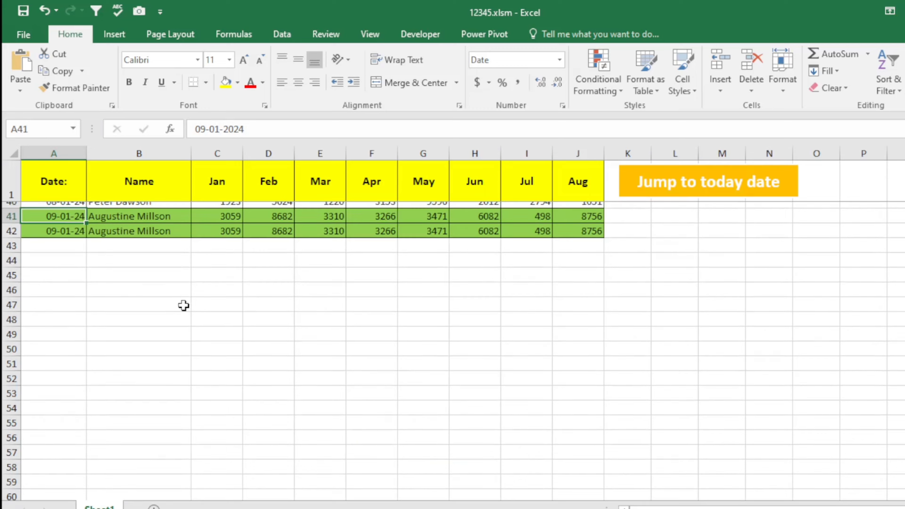